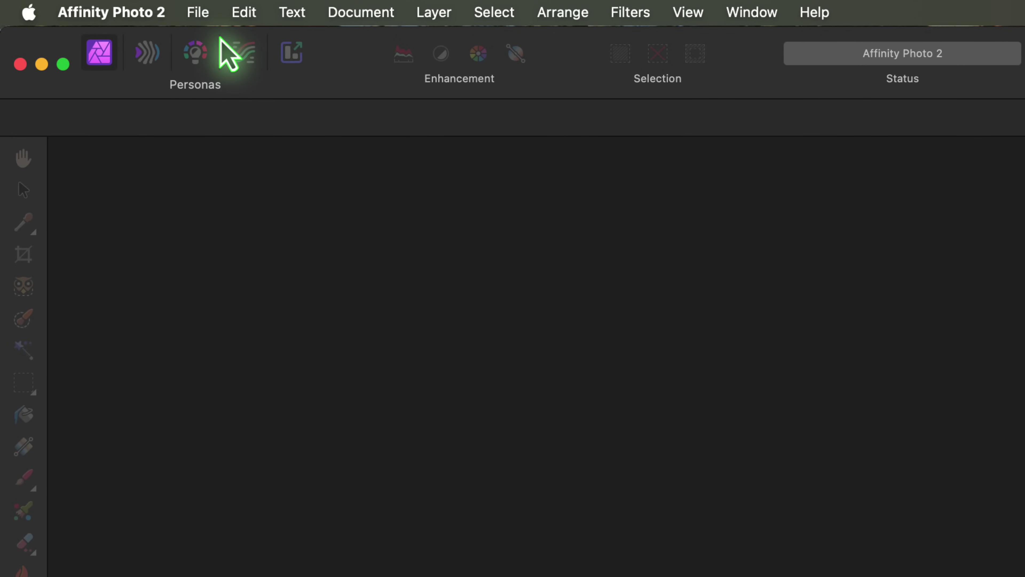
- Try the Develop Persona without a layer, dismiss the warning, and start opening a file
click(191, 57)
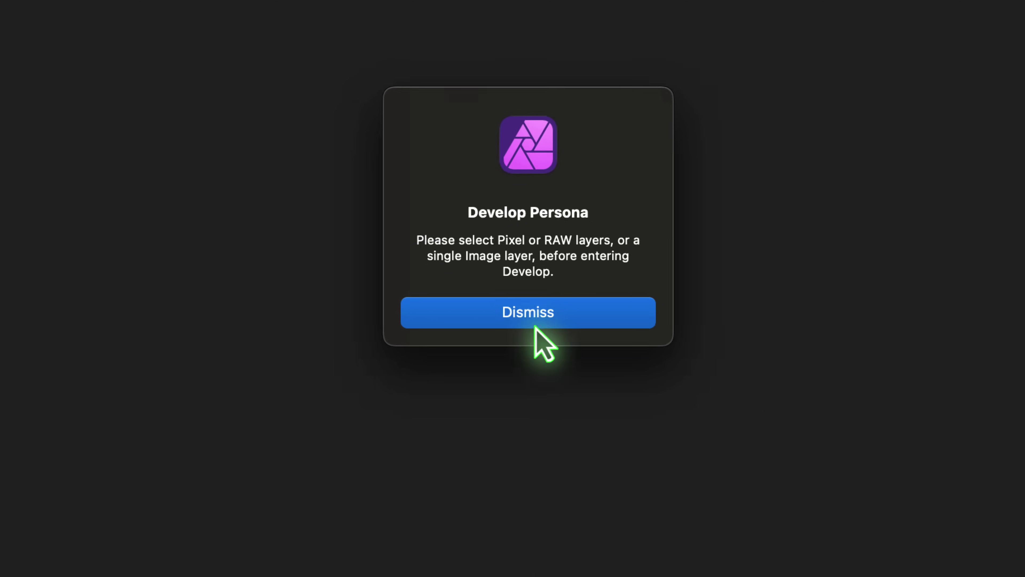
click(534, 323)
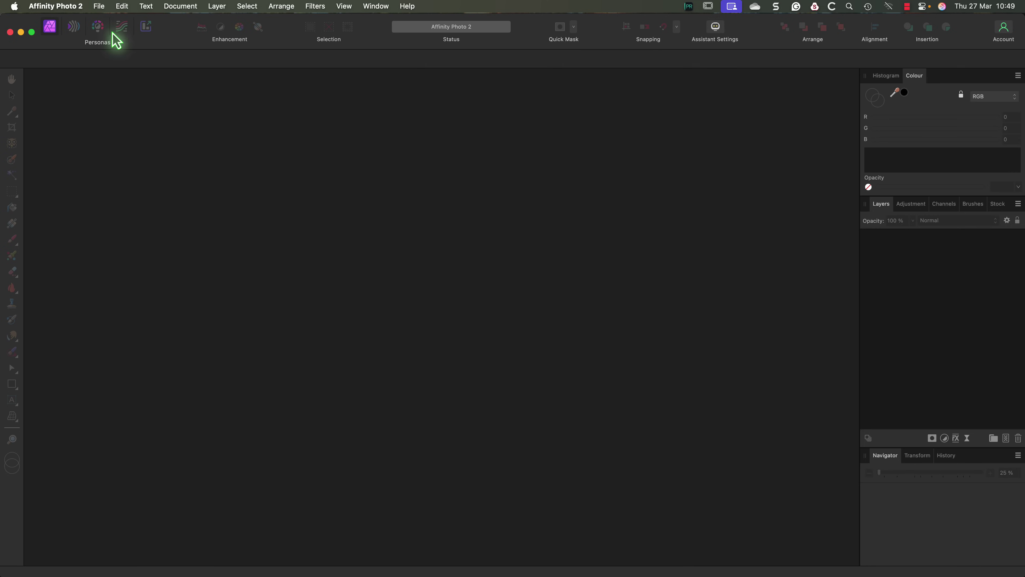
click(105, 7)
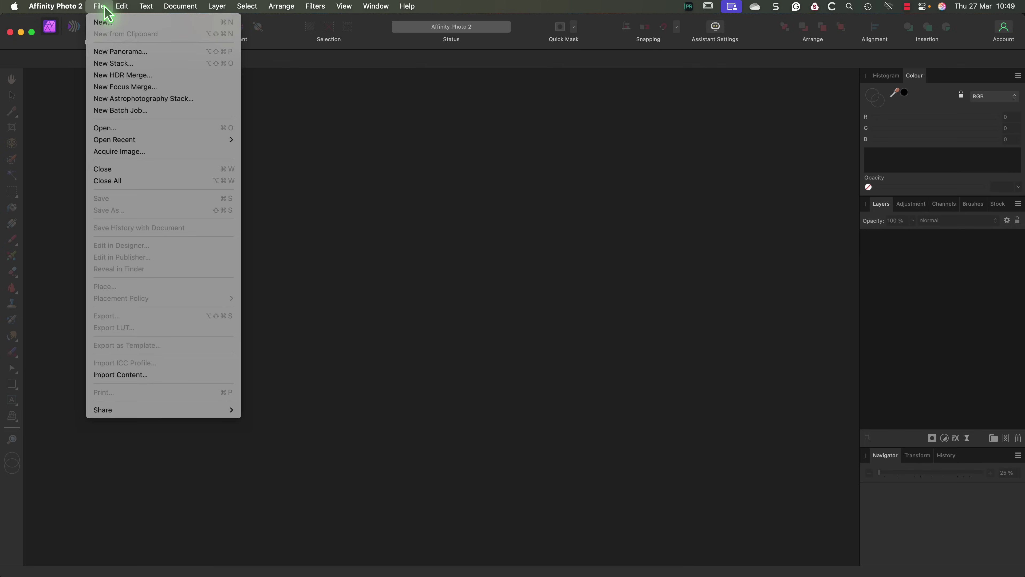
click(107, 130)
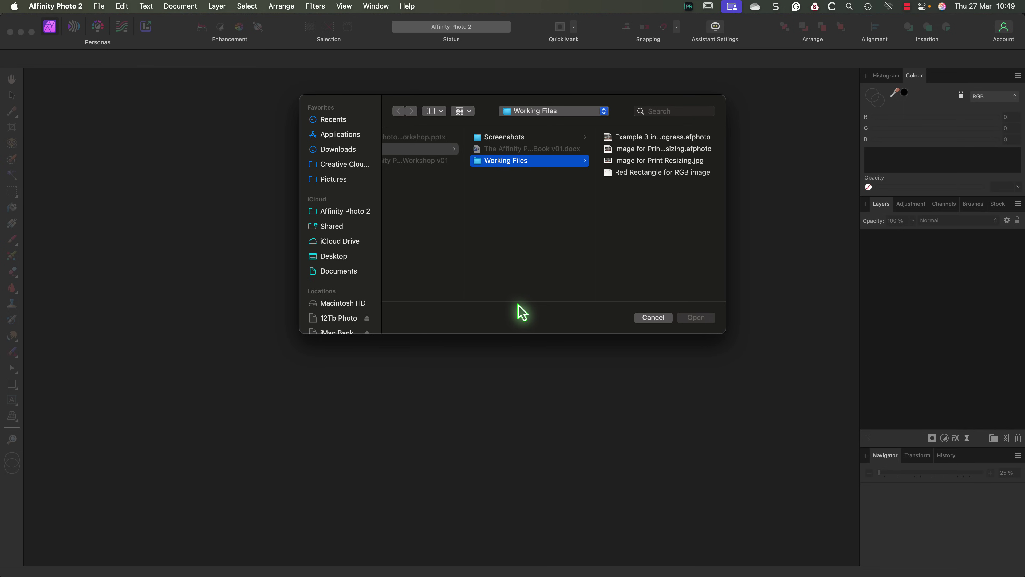
- Cancel the Open dialog and drop DSC3289.NEF from Finder onto the Affinity Photo canvas
click(654, 318)
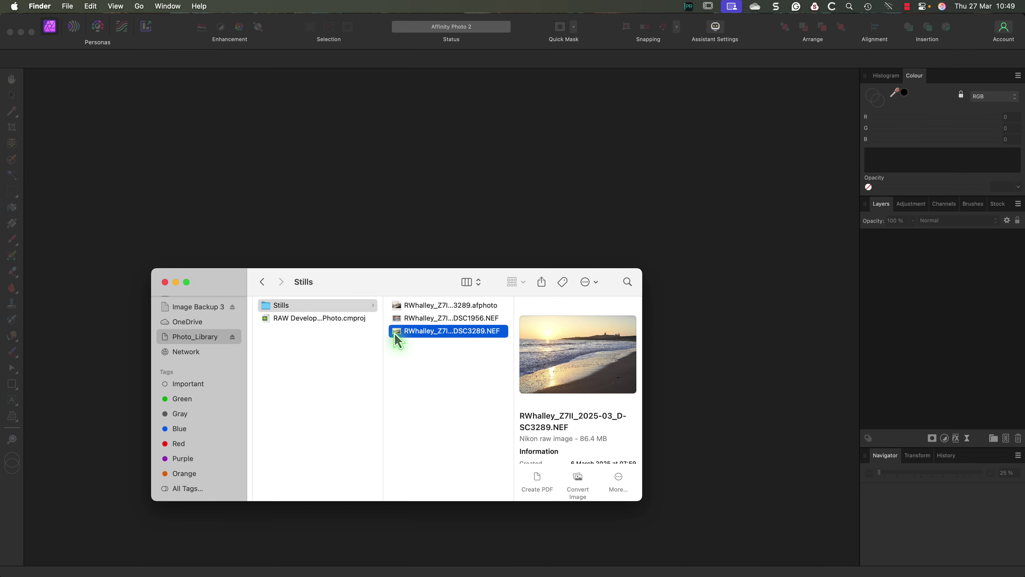
drag(396, 335, 480, 146)
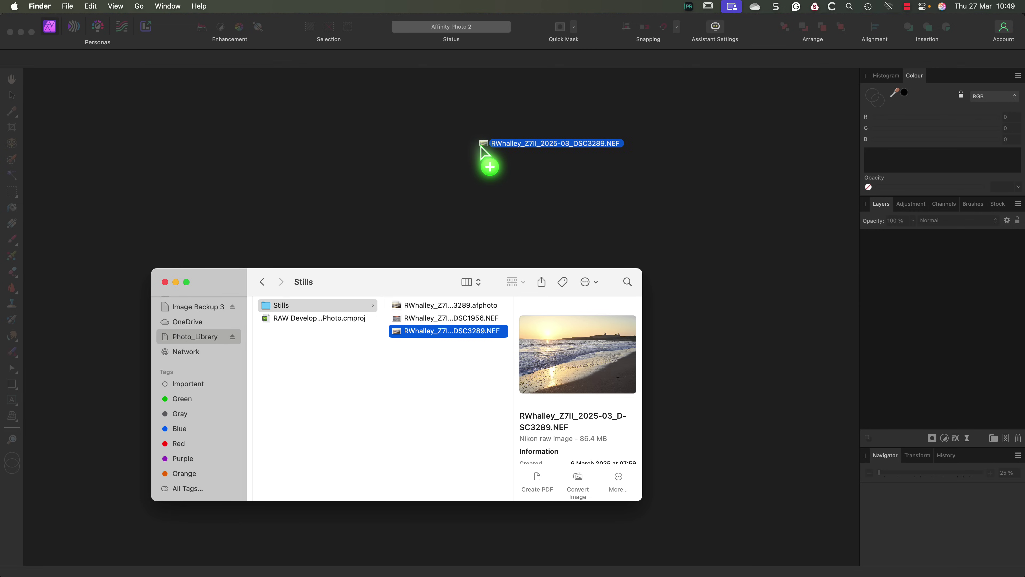
drag(480, 147, 480, 146)
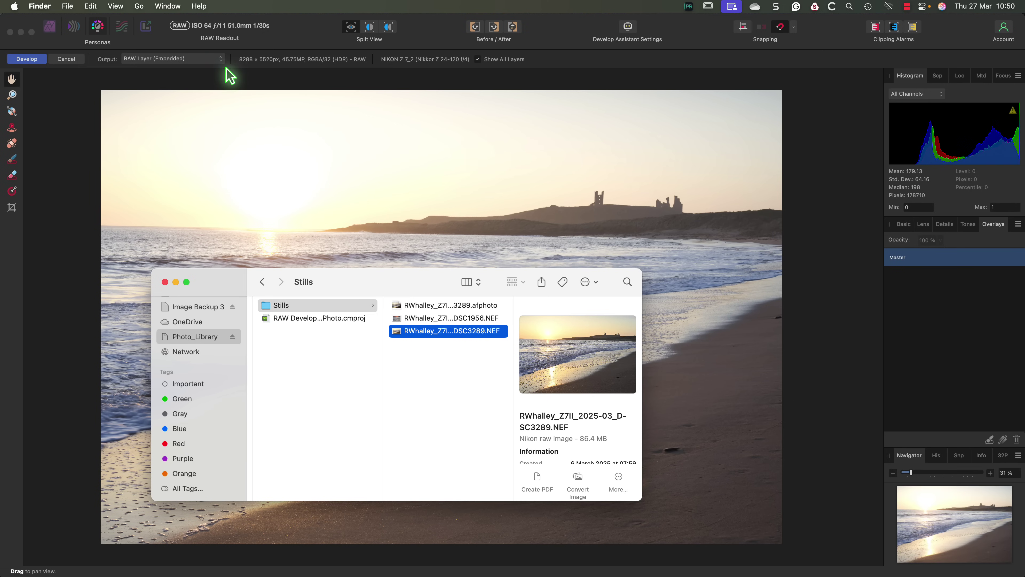
- Bring Affinity Photo in front of Finder, showing DSC3289.NEF in the Develop Persona
click(279, 46)
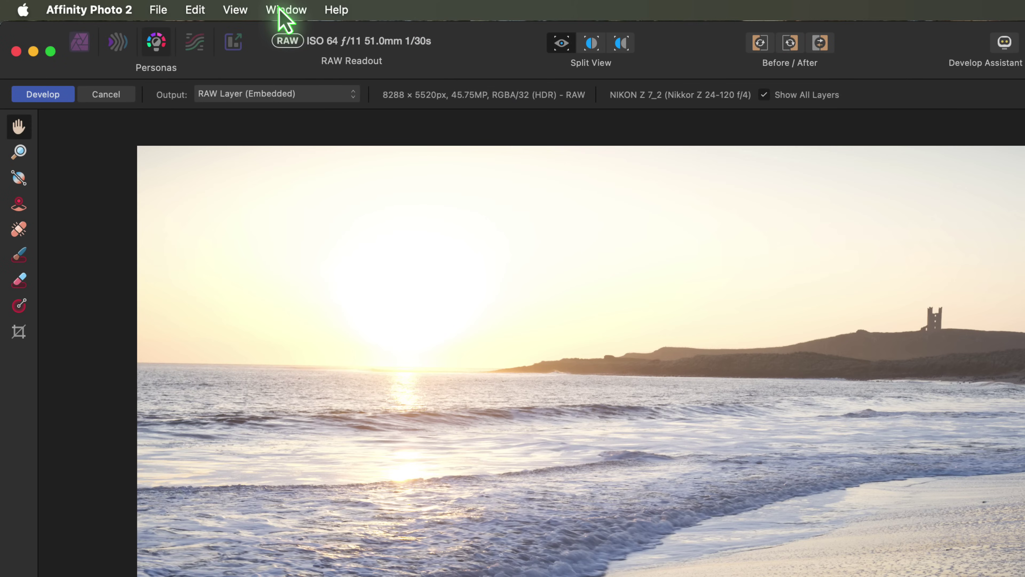
- Reset the Studio layout, expand the Navigator, and keep the toolbar on Icon And Text
click(282, 11)
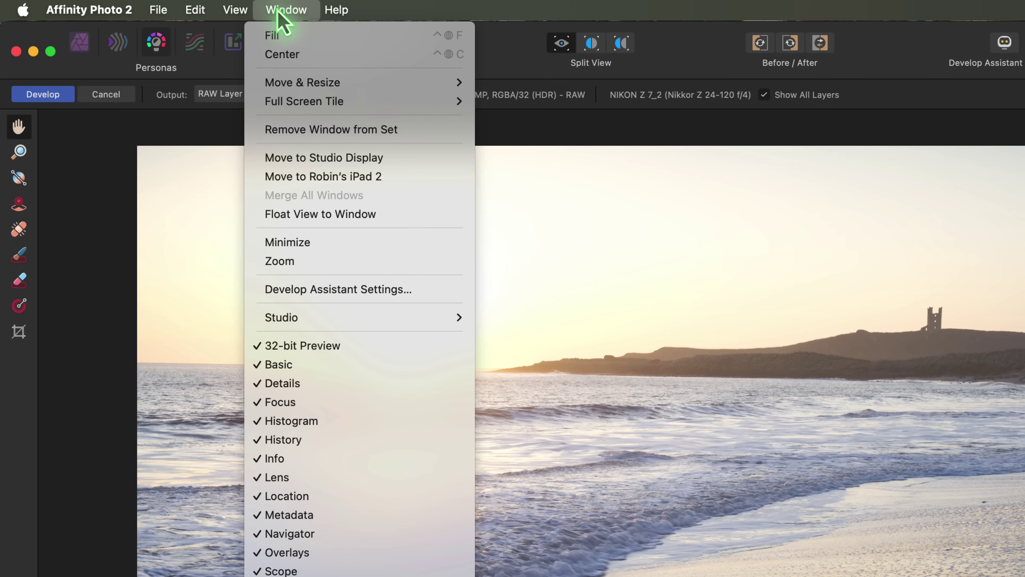
mouse_move(458, 319)
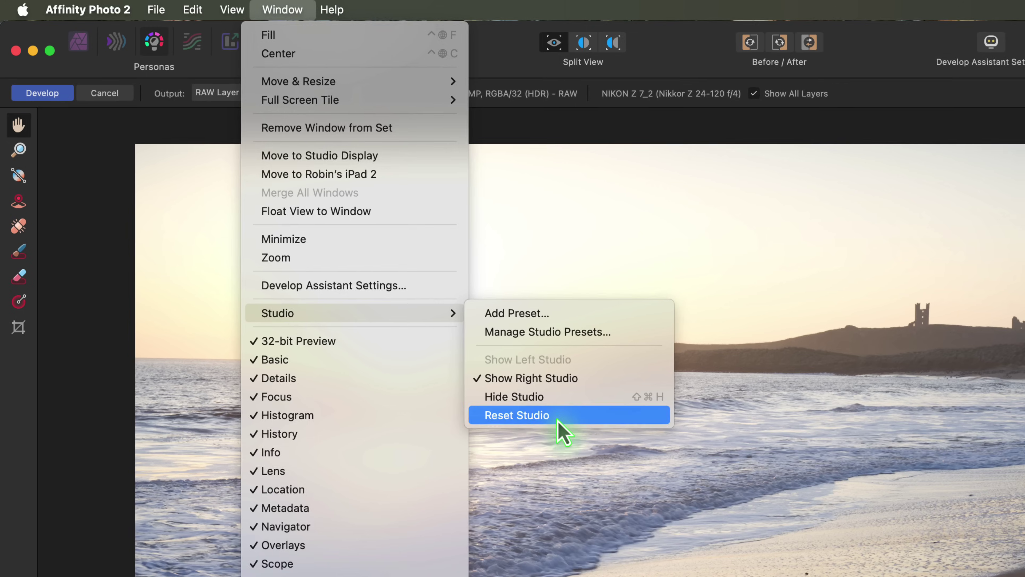
click(566, 428)
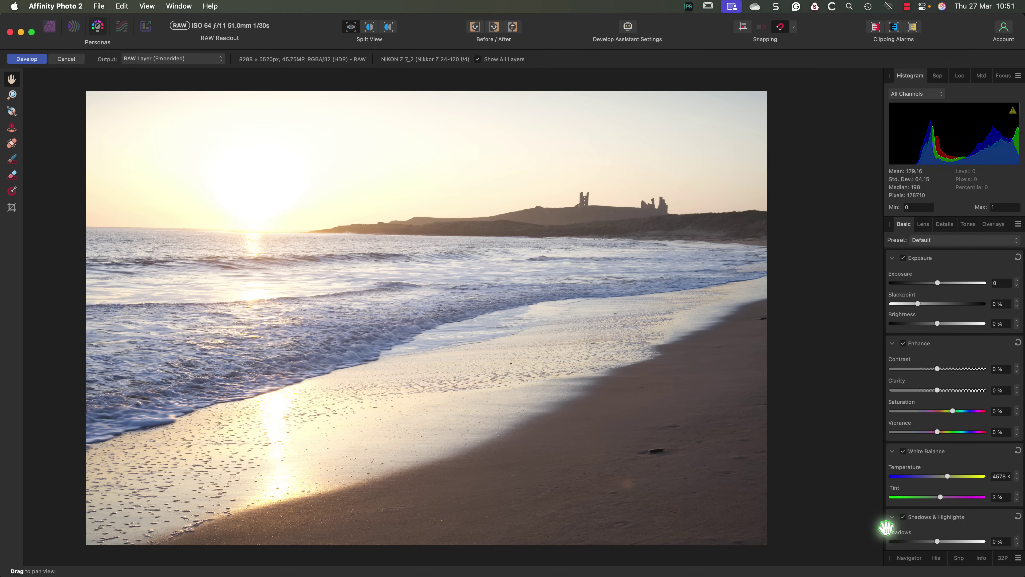
click(909, 559)
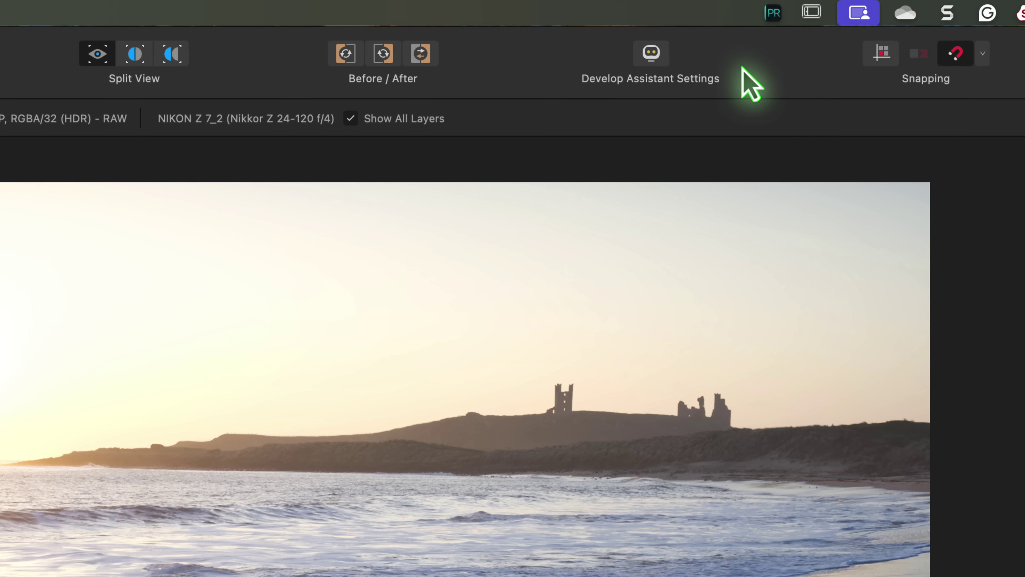
right_click(754, 84)
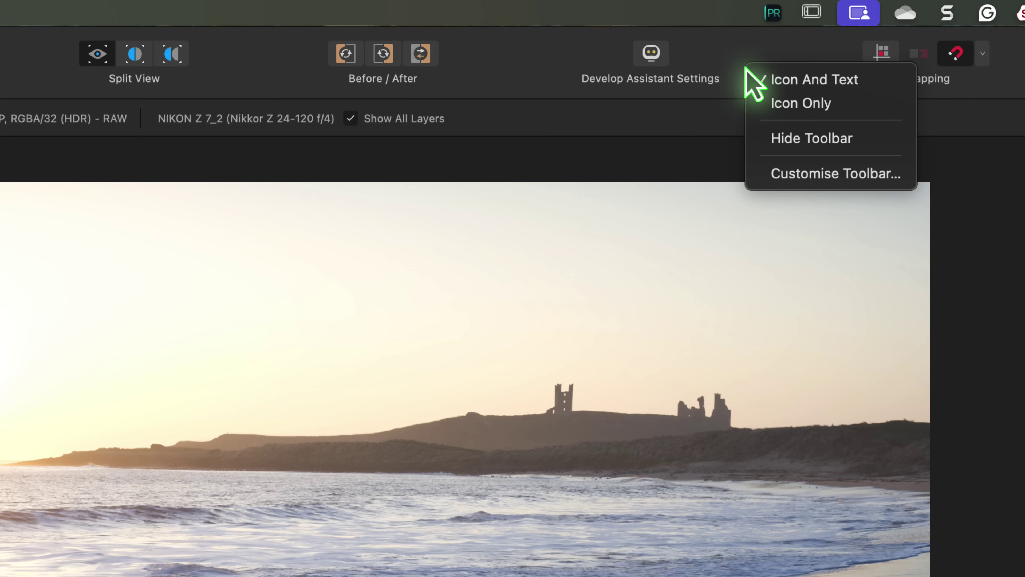
click(871, 83)
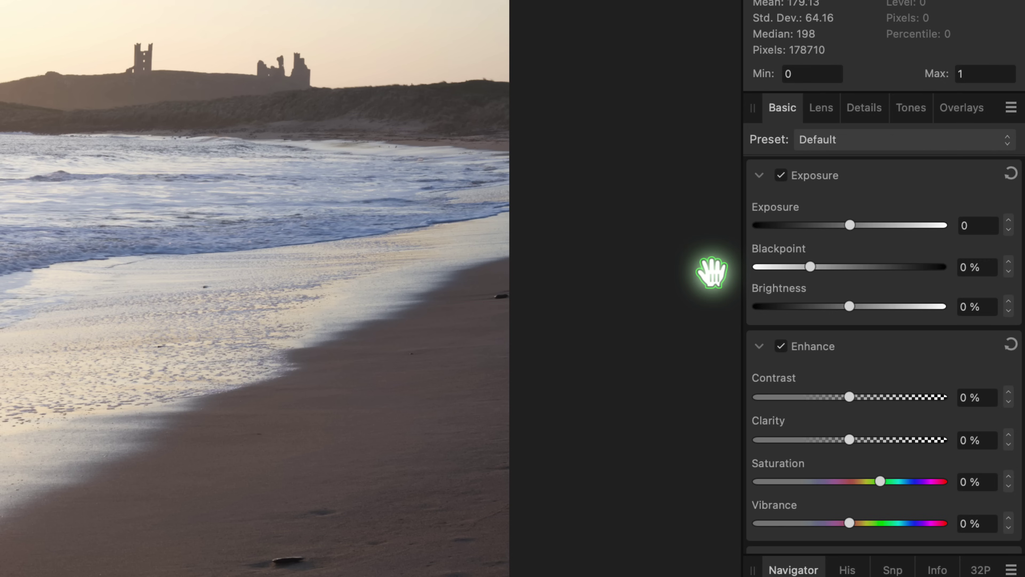
- Enable White Balance, trialling a warmer Temperature before returning it to 4578 K
scroll(814, 347, down, 3)
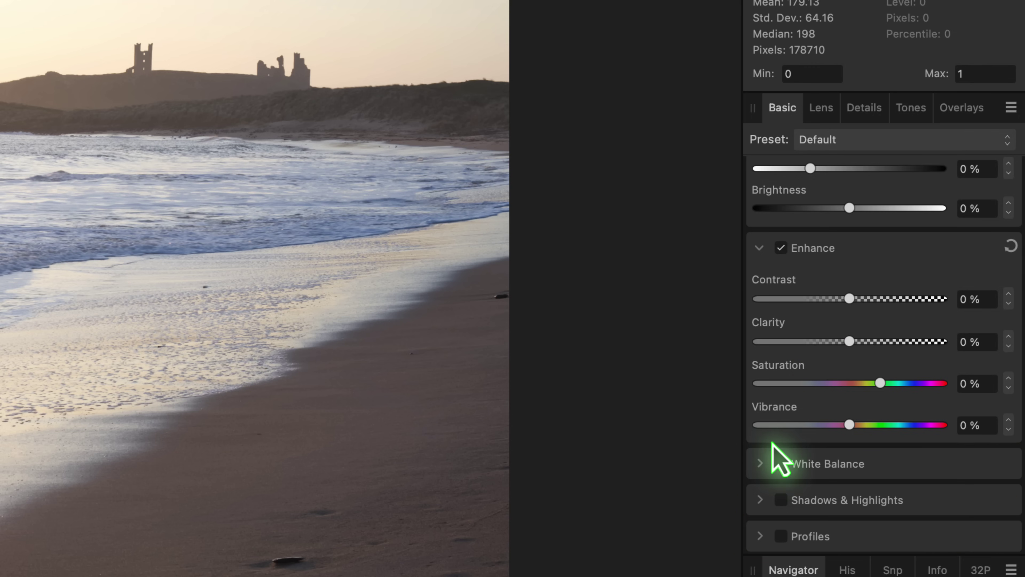
click(759, 463)
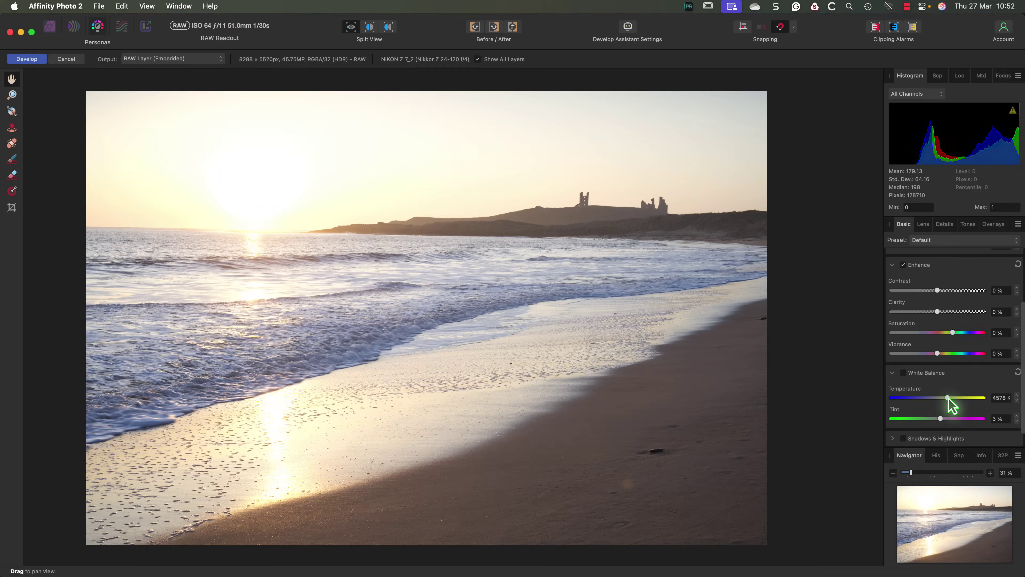
mouse_move(948, 398)
mouse_down()
mouse_move(971, 399)
mouse_move(957, 398)
mouse_up()
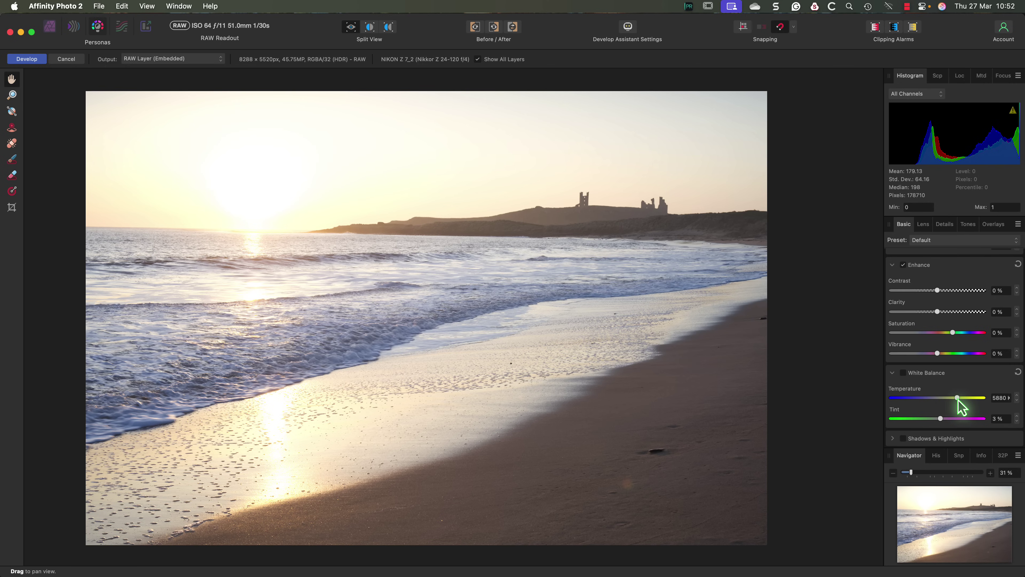
click(902, 373)
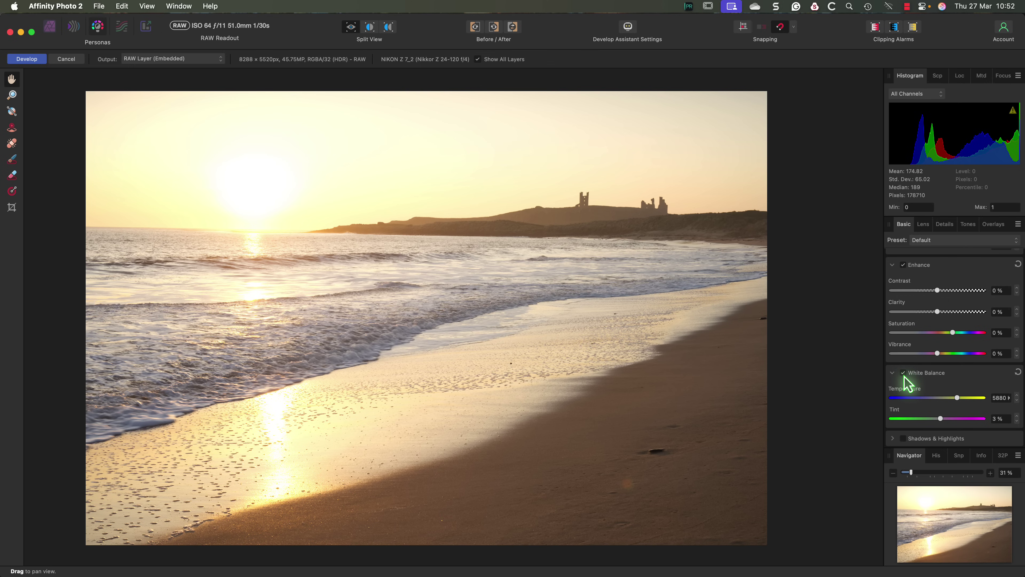
drag(957, 398, 947, 398)
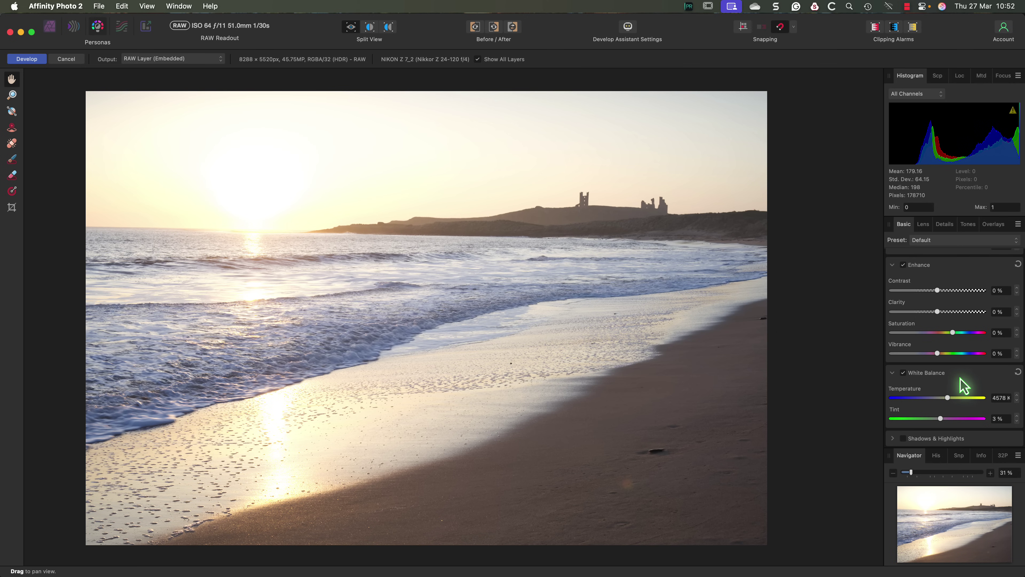
- Enable and expand Shadows & Highlights, with Shadows and Highlights at 0 %
scroll(960, 378, down, 2)
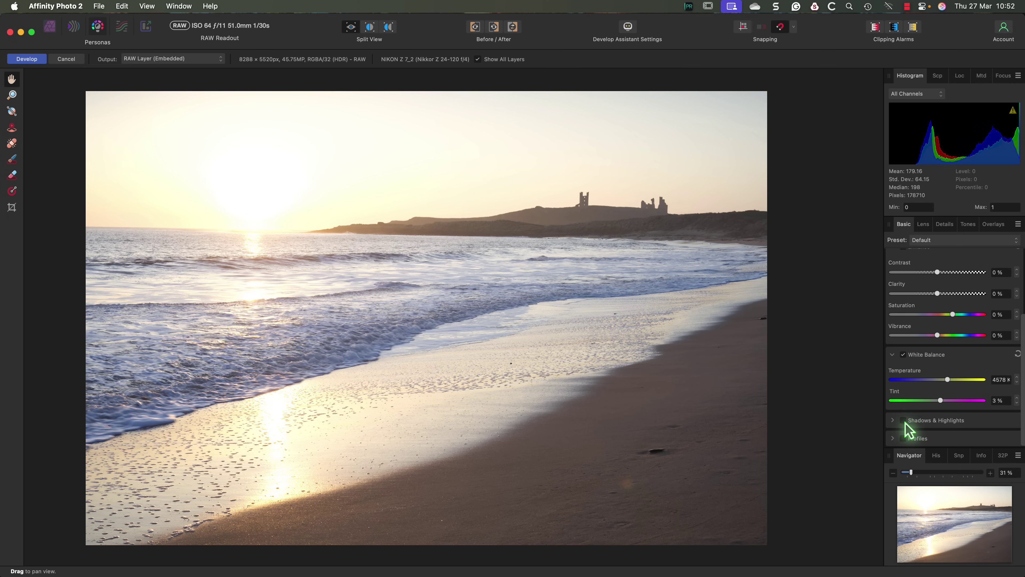
click(903, 421)
scroll(905, 428, down, 3)
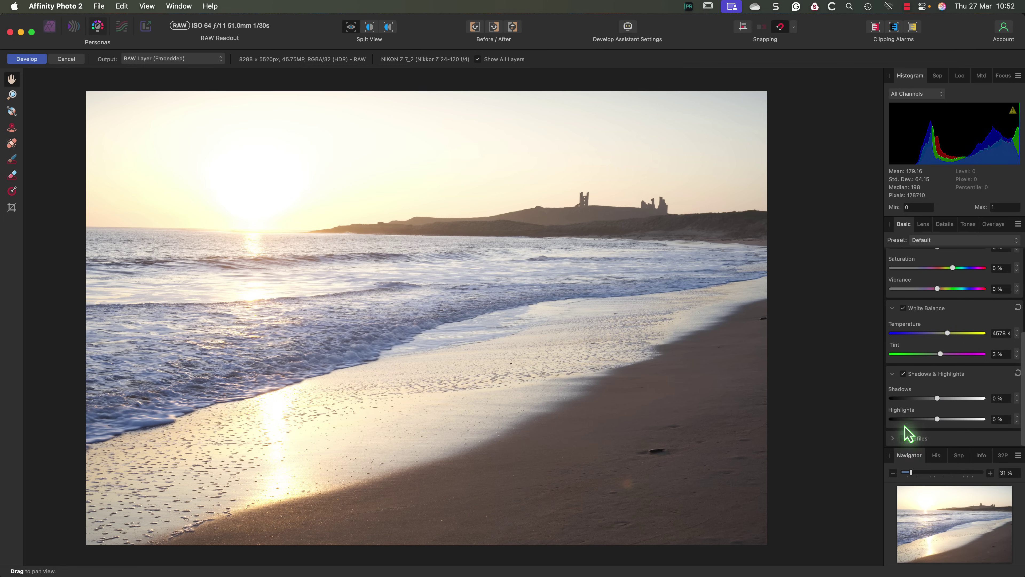
scroll(912, 440, down, 2)
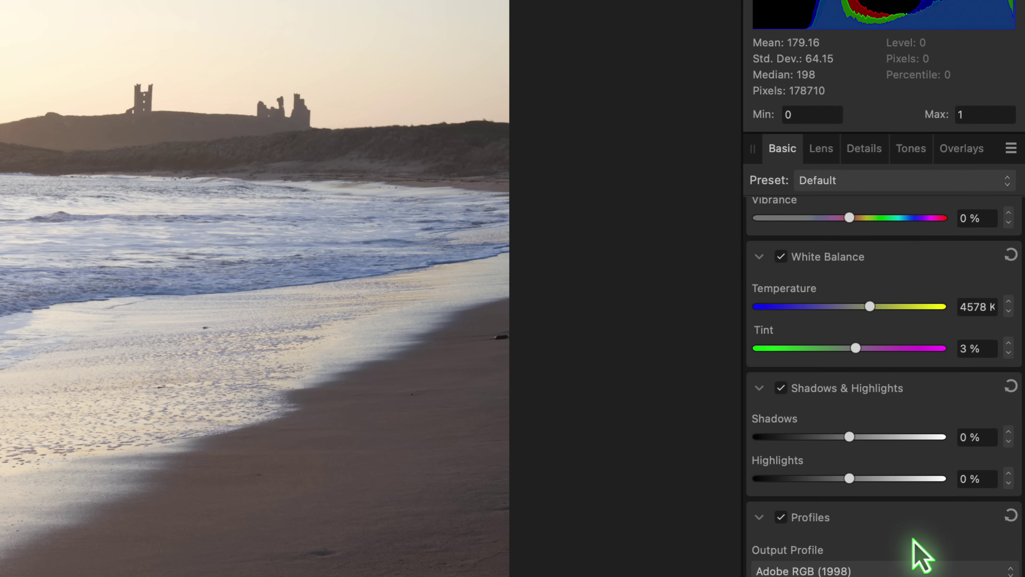
click(998, 179)
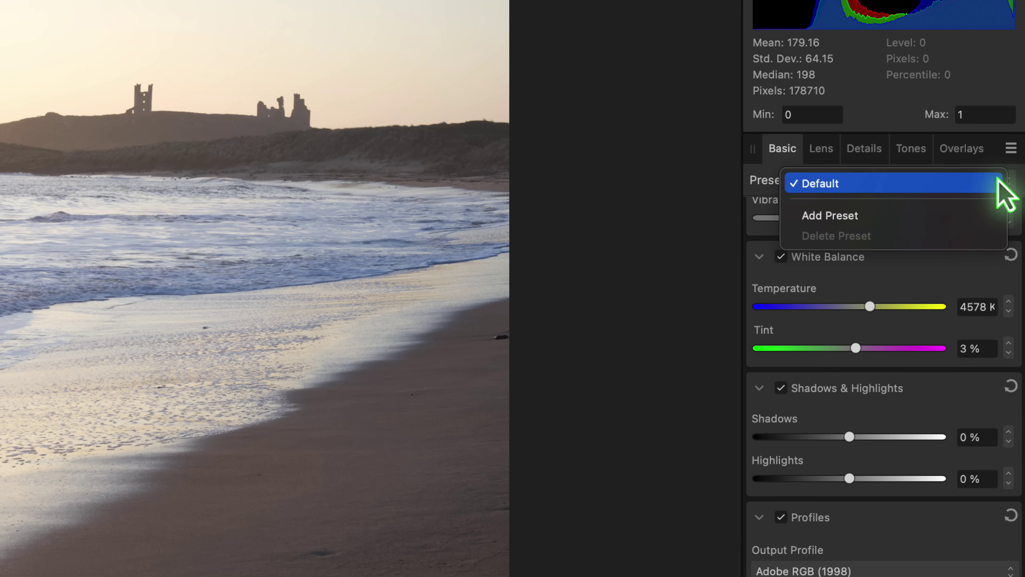
click(853, 218)
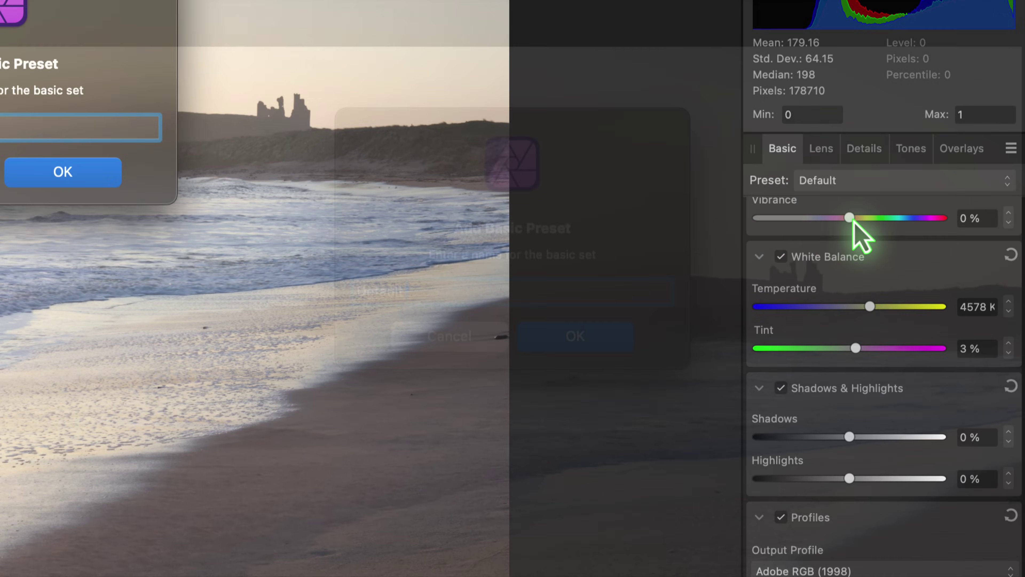
text(RAW)
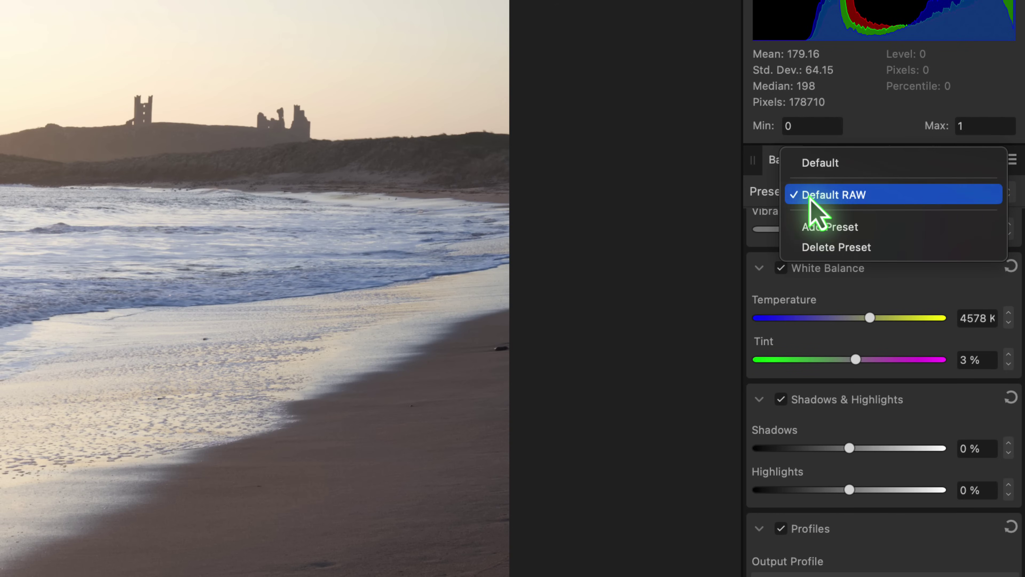
click(847, 197)
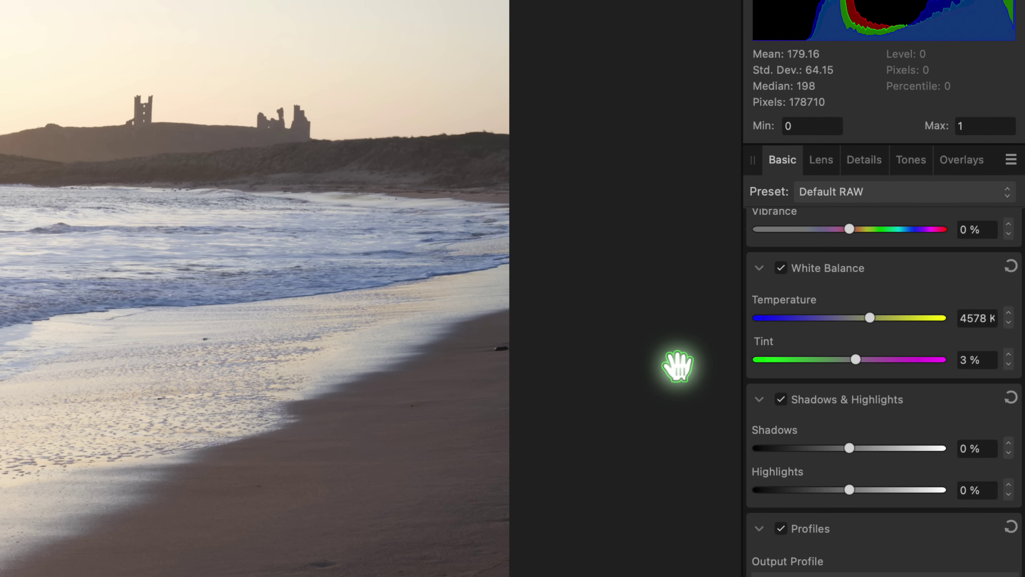
- Show the Lens settings with the Nikon NIKKOR Z 24-120mm f/4 S profile applied
click(824, 166)
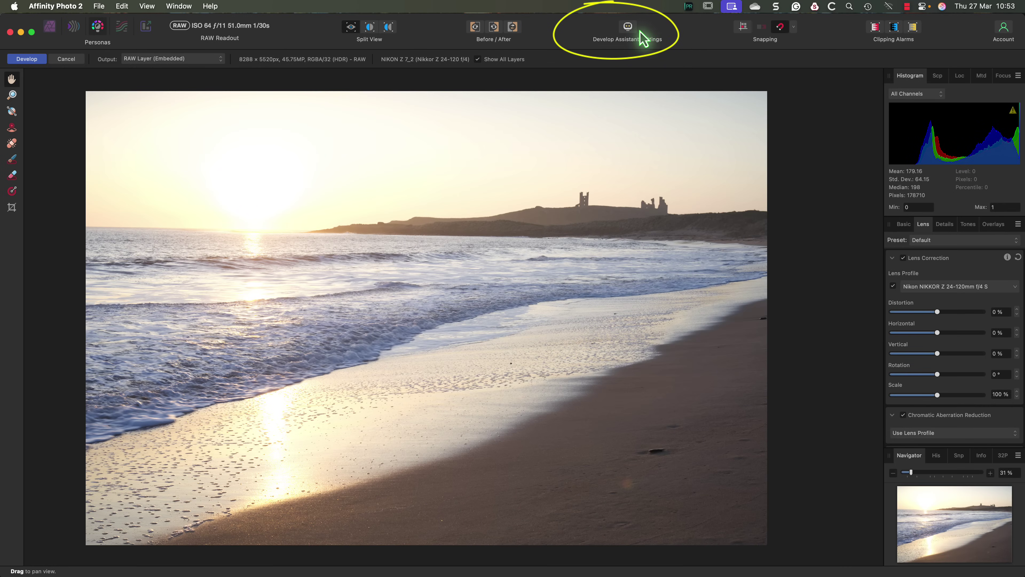
- In Develop Assistant Settings, keep Auto-select lens profile and colour / luminance noise reduction
click(629, 28)
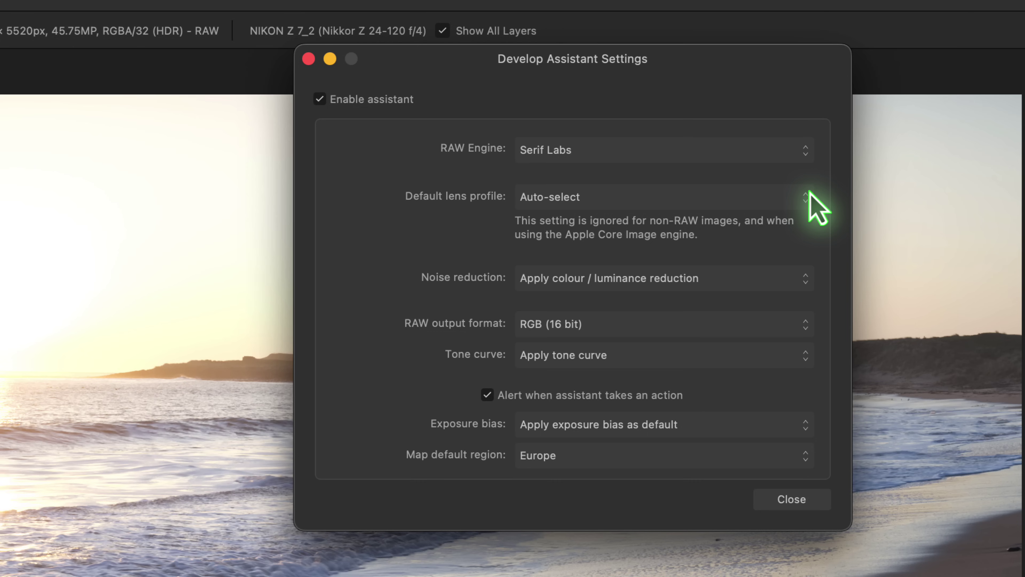
click(805, 197)
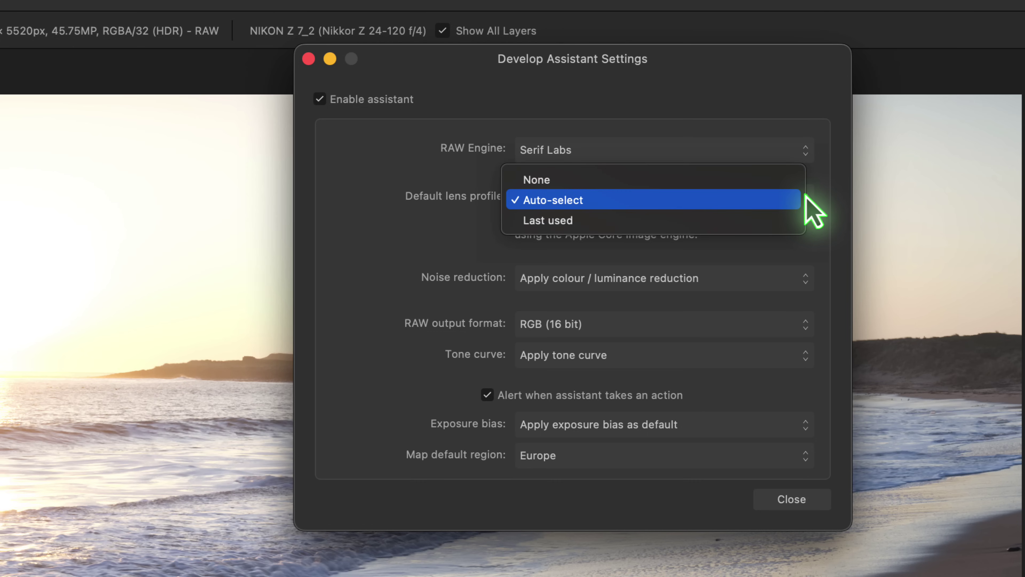
click(784, 201)
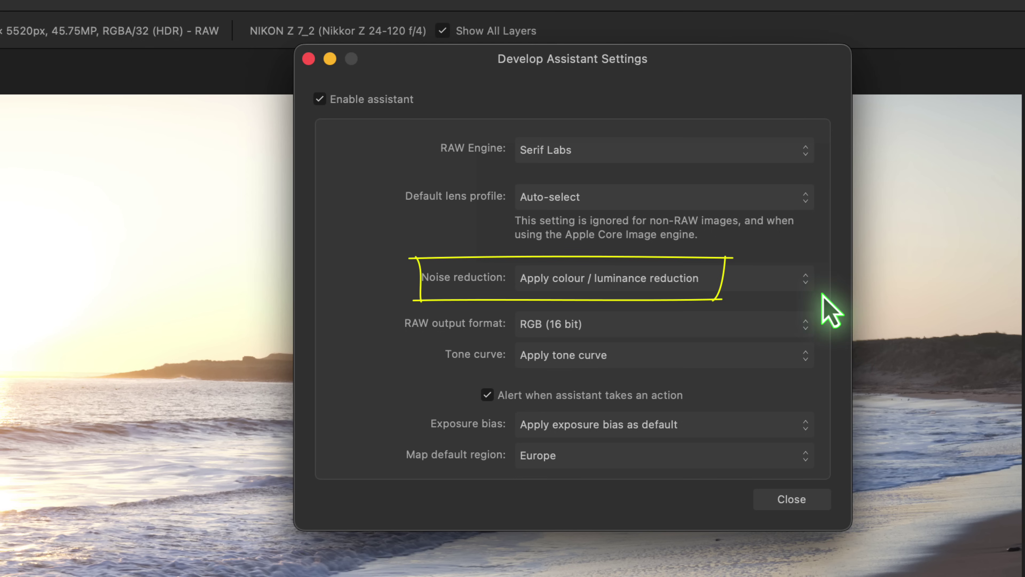
click(805, 278)
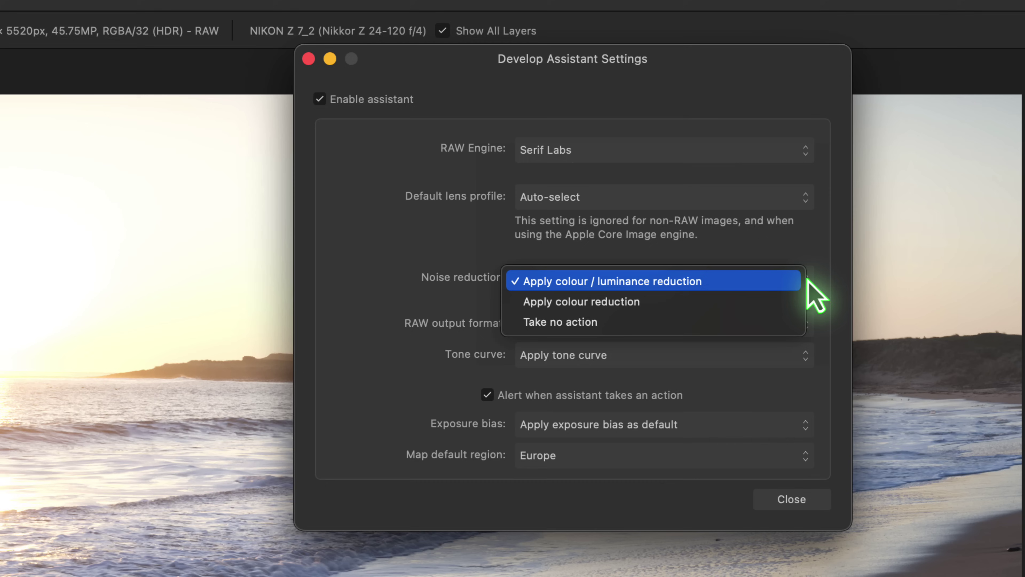
click(760, 281)
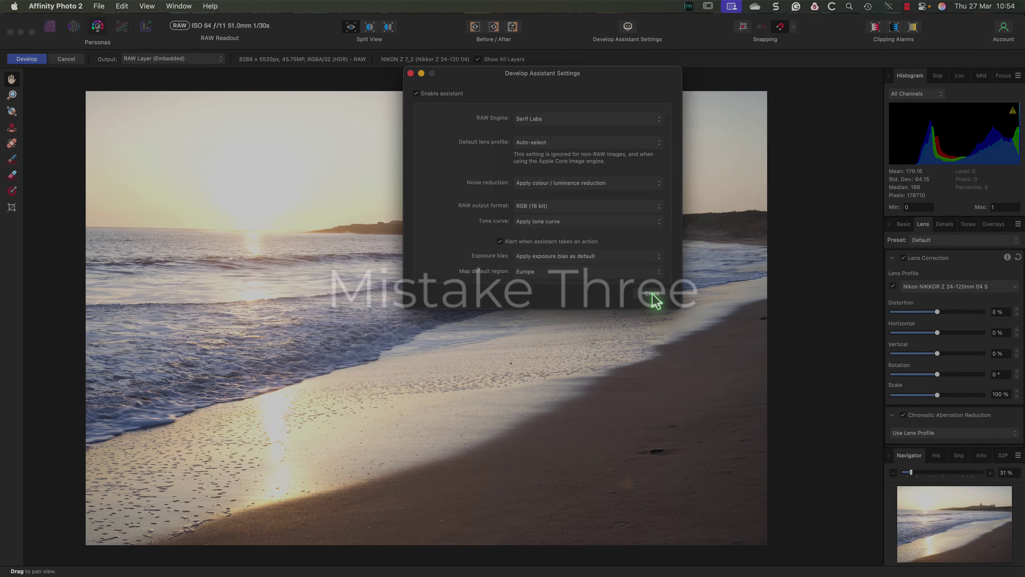
- Close the assistant settings and lower Details luminance noise reduction from 10 % to 0 %
click(652, 293)
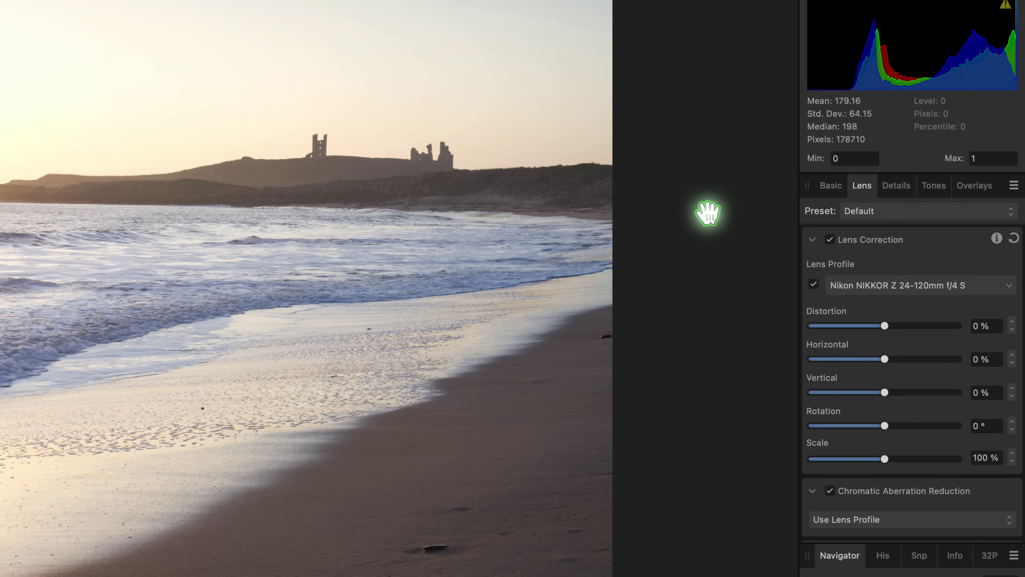
click(890, 188)
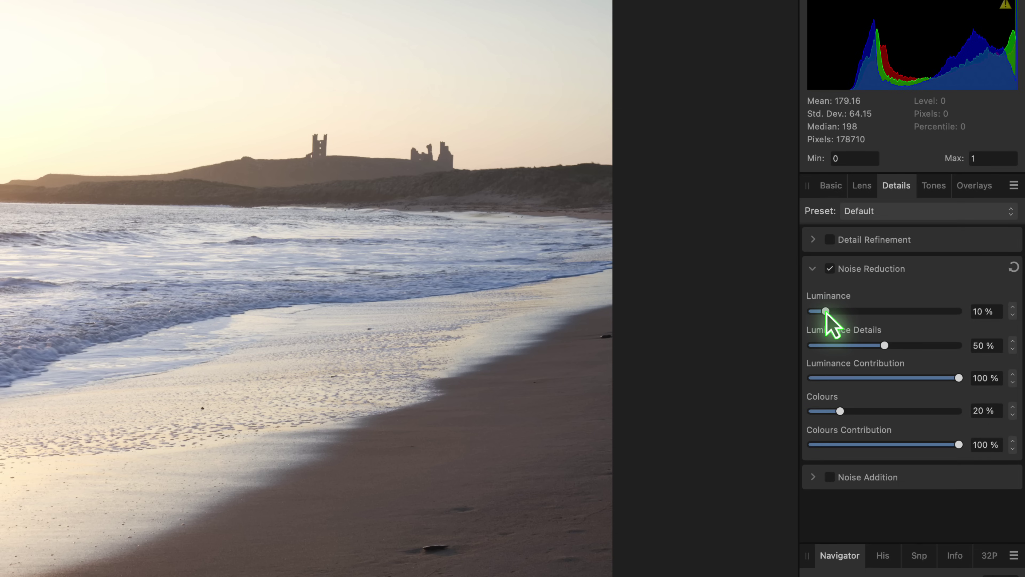
drag(825, 311, 812, 312)
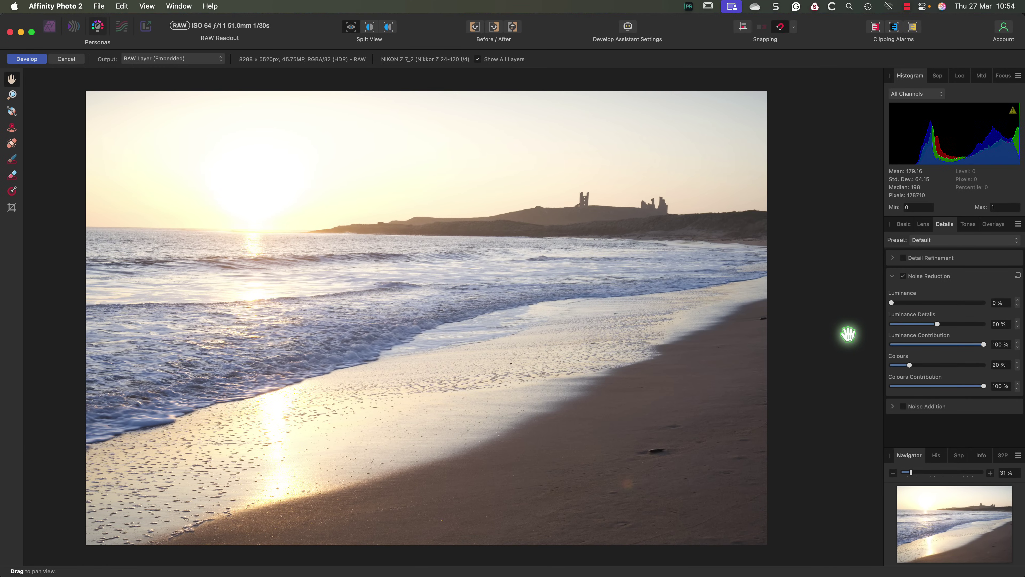
- On the Basic tab, trial darker Exposure values, reset, then set Exposure to -1
click(904, 224)
scroll(898, 305, up, 5)
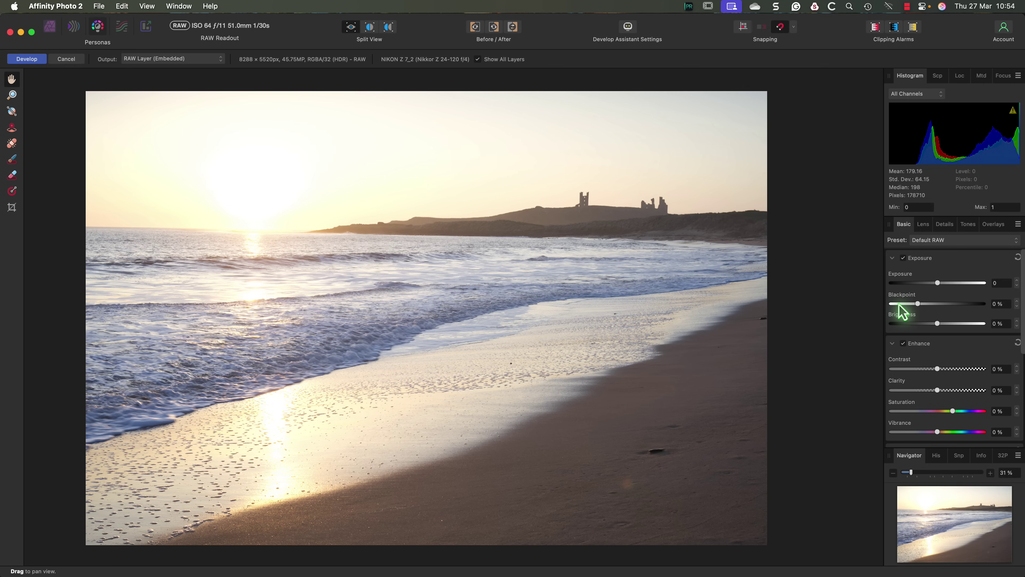
drag(937, 283, 867, 280)
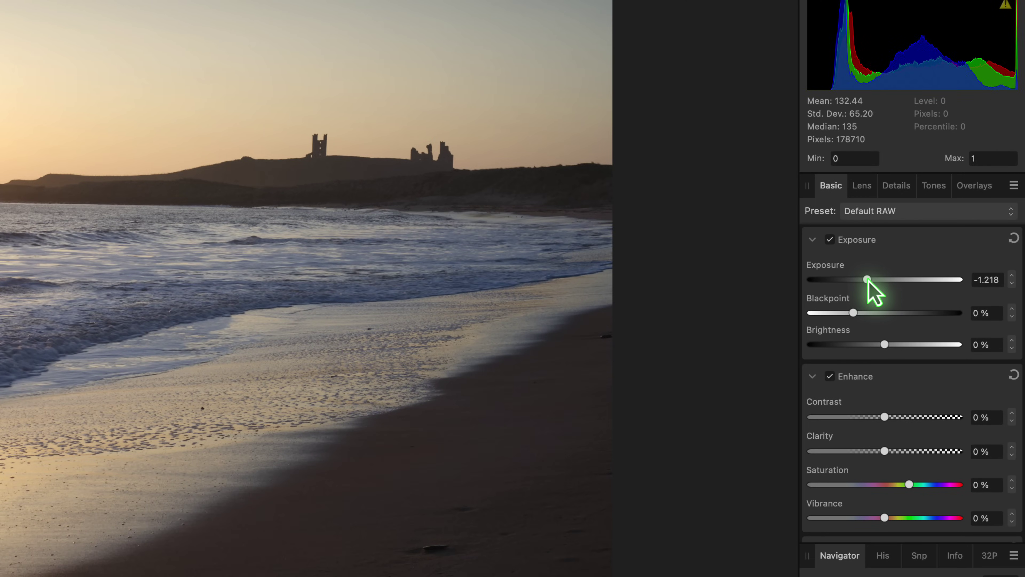
double_click(868, 281)
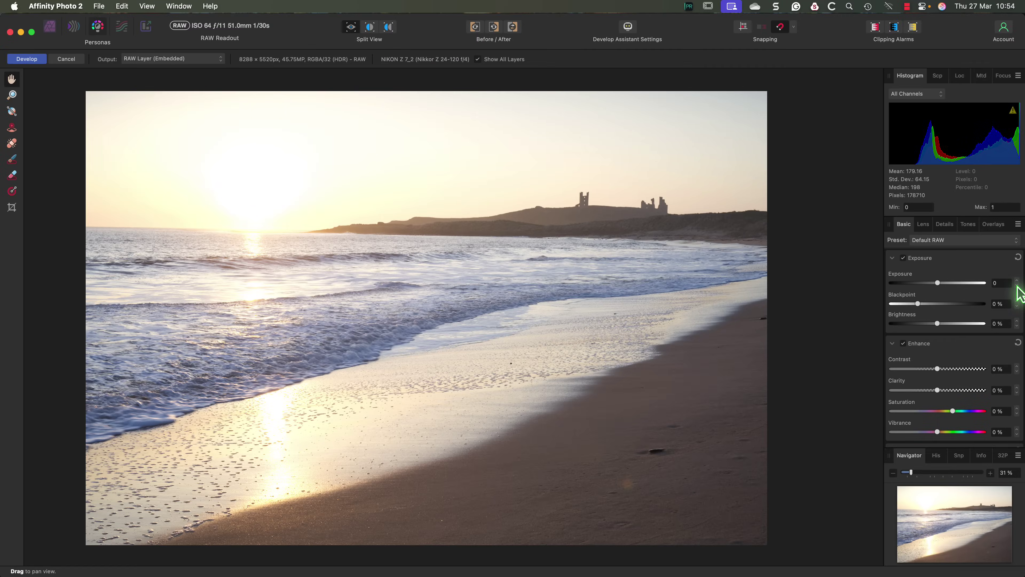
drag(1016, 285, 1016, 286)
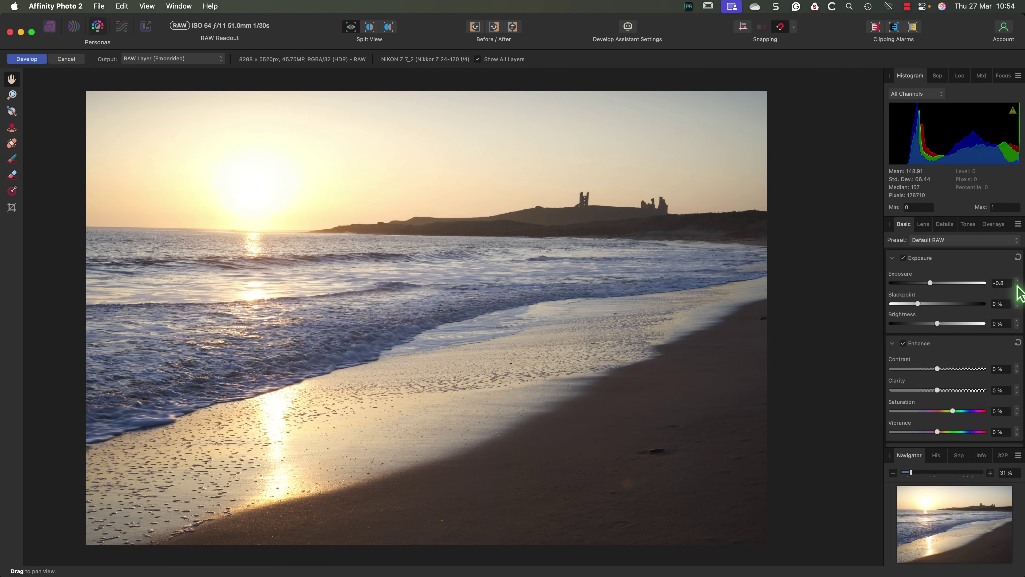
click(1016, 286)
click(1017, 286)
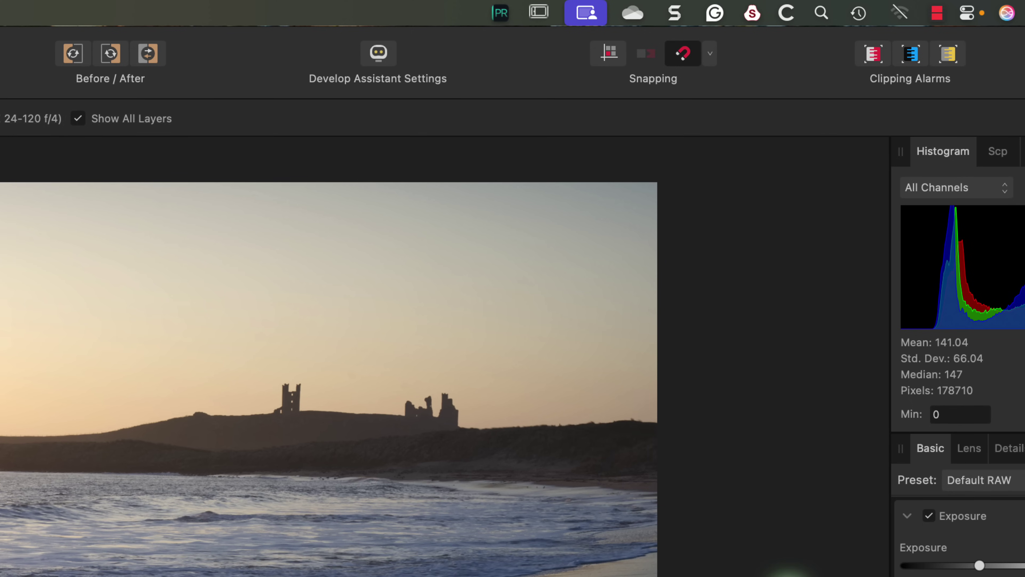
click(873, 61)
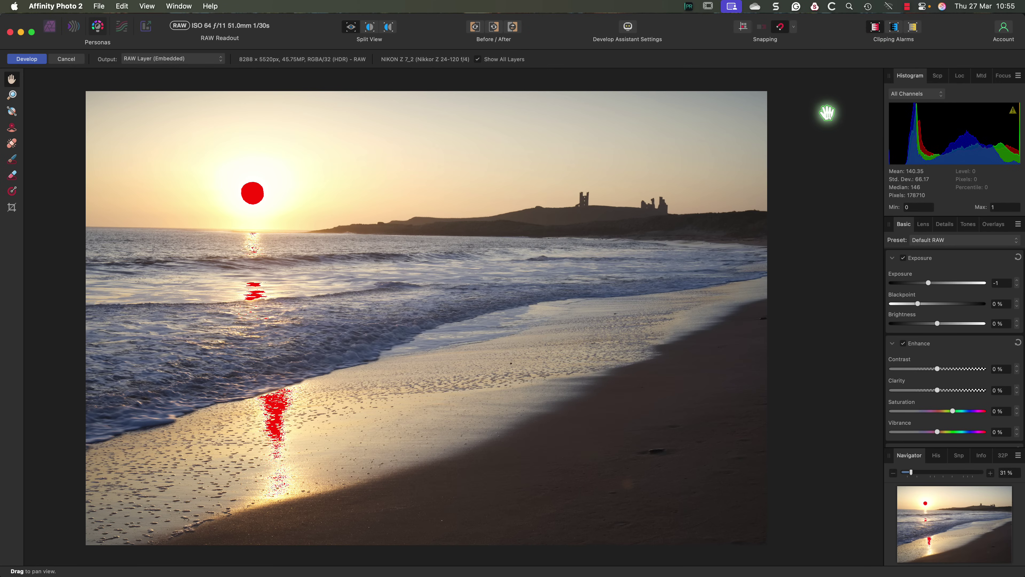
click(876, 29)
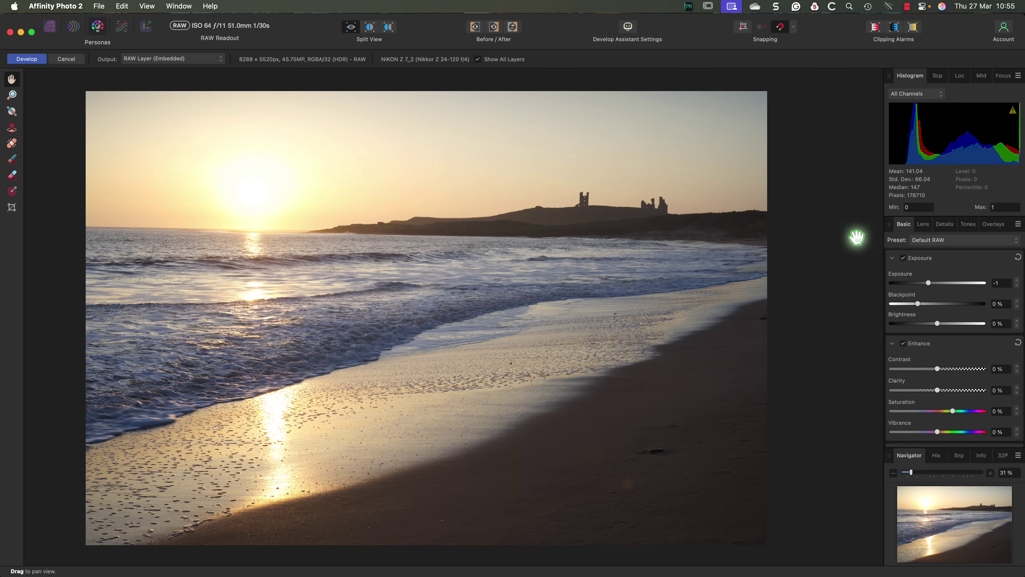
- On the Lens tab, trial a -0.9° Rotation, then reset Rotation to 0°
click(924, 224)
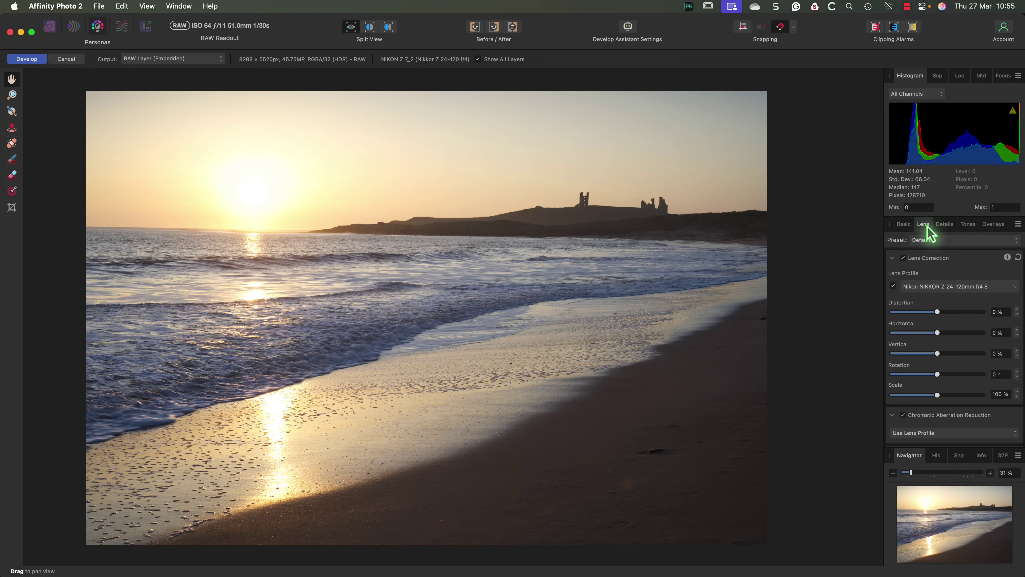
click(1016, 376)
click(1017, 376)
click(1016, 376)
click(1017, 377)
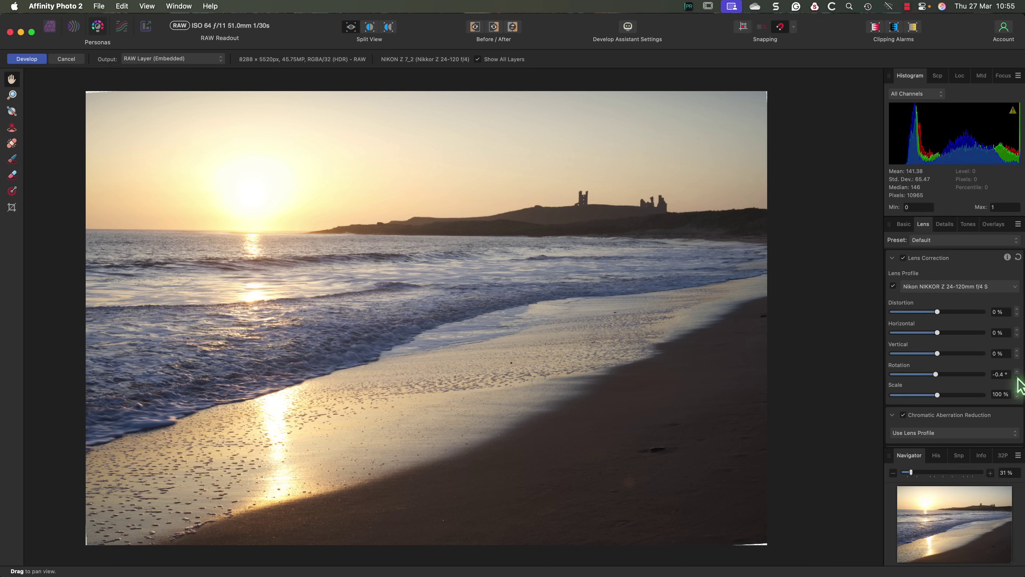
click(1017, 377)
click(1017, 376)
click(1017, 377)
click(1017, 377)
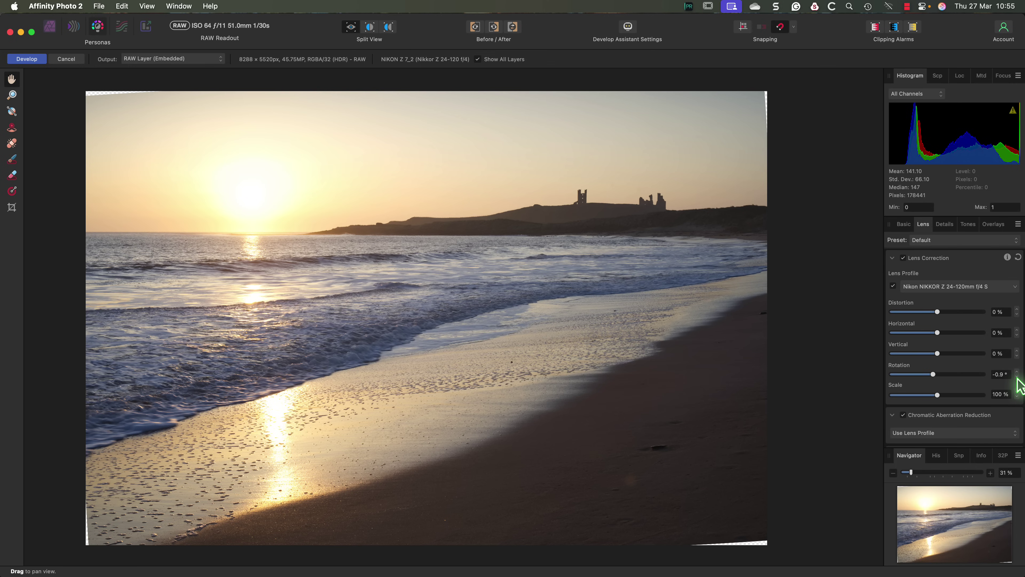
double_click(932, 374)
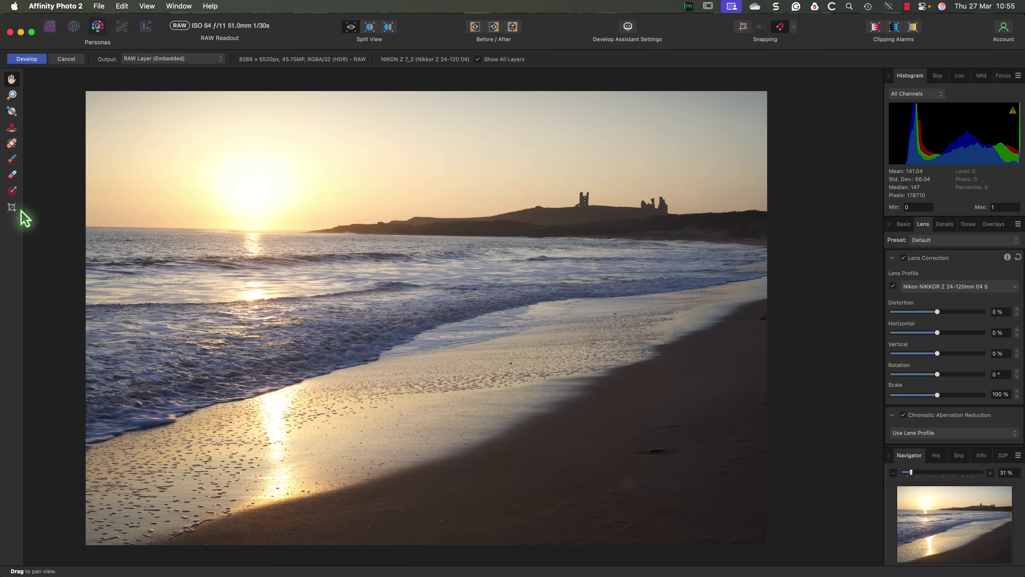
- Straighten the photo along the horizon with the Crop Tool, committing an 8153.4 × 5315.8 px crop
click(12, 208)
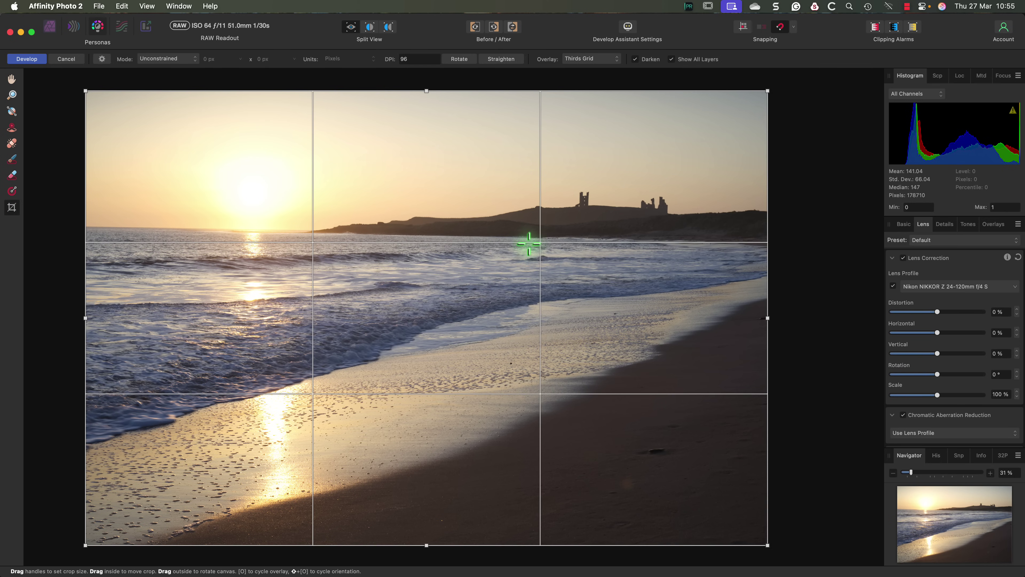
click(514, 65)
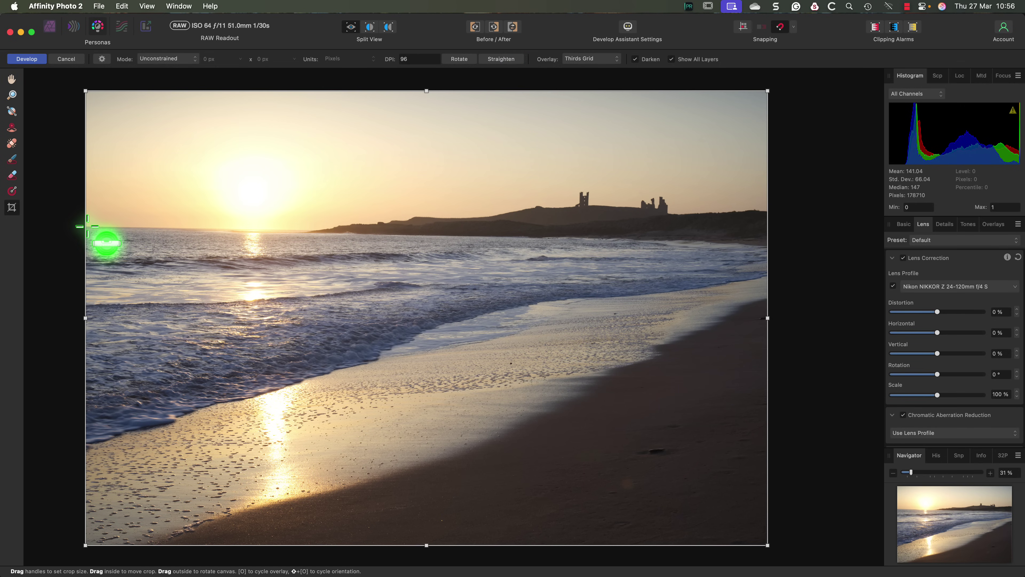
drag(87, 227, 376, 231)
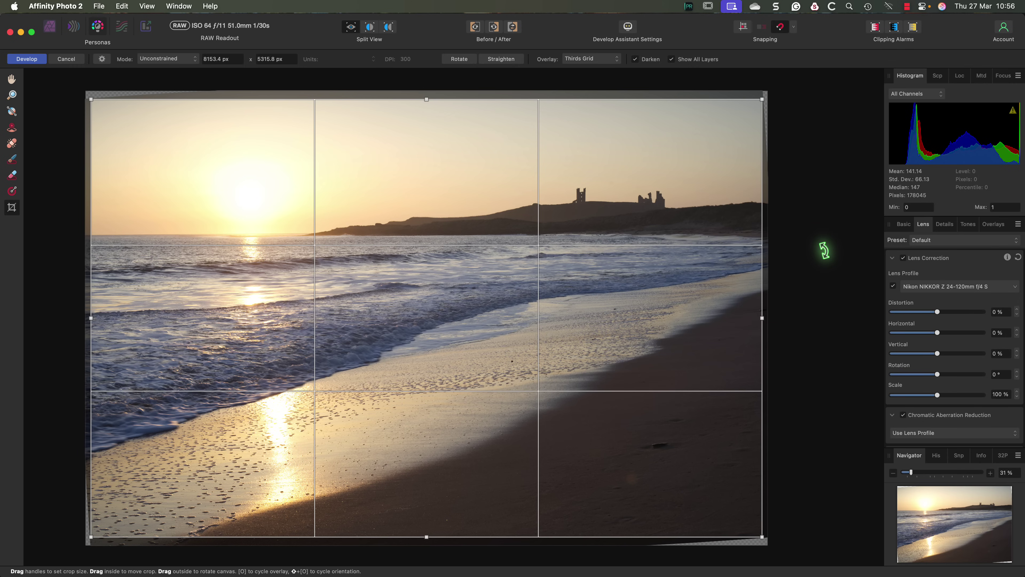
mouse_move(630, 457)
mouse_down()
mouse_move(603, 488)
mouse_move(647, 500)
mouse_move(656, 469)
mouse_move(629, 458)
mouse_up()
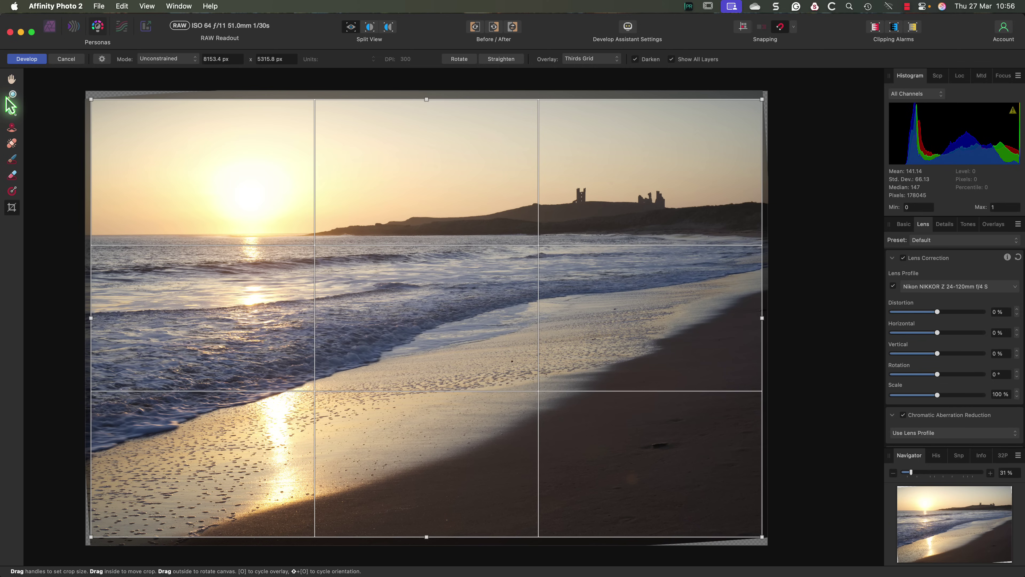
- Commit the crop, zoom to 100%, and patch the lower-right wet-sand spot using nearby sand
click(12, 143)
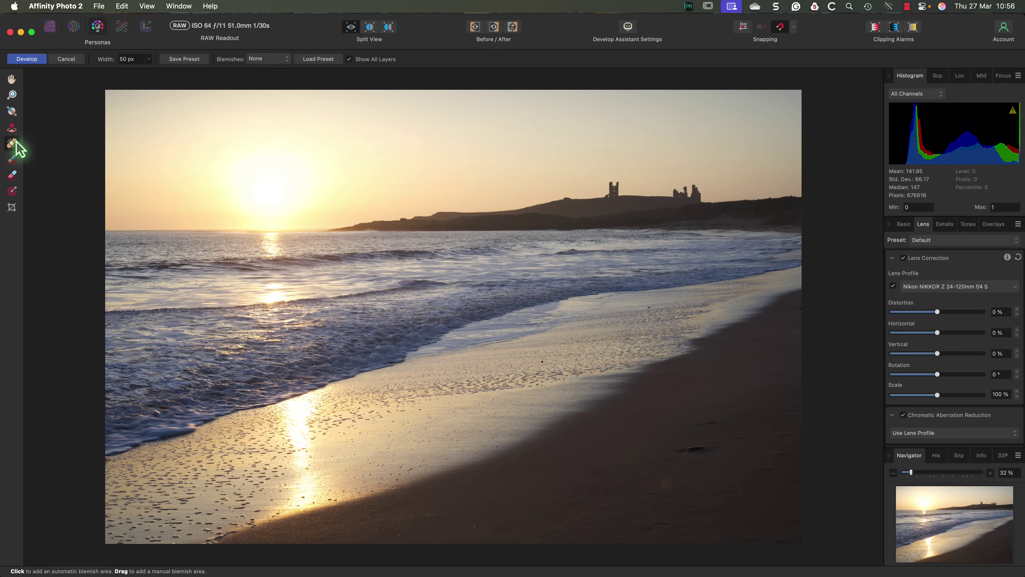
key(cmd+1)
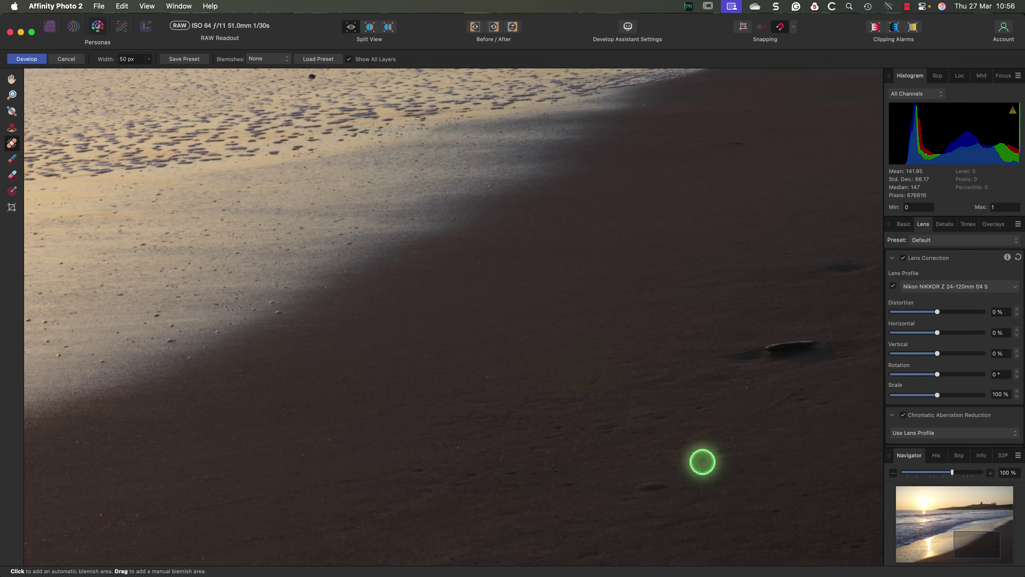
click(697, 457)
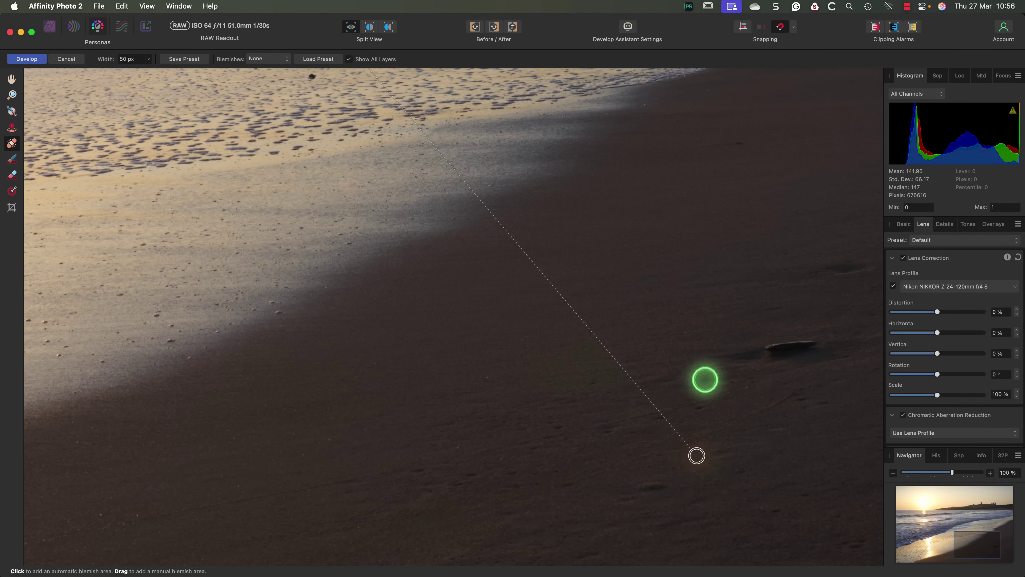
drag(698, 449, 716, 428)
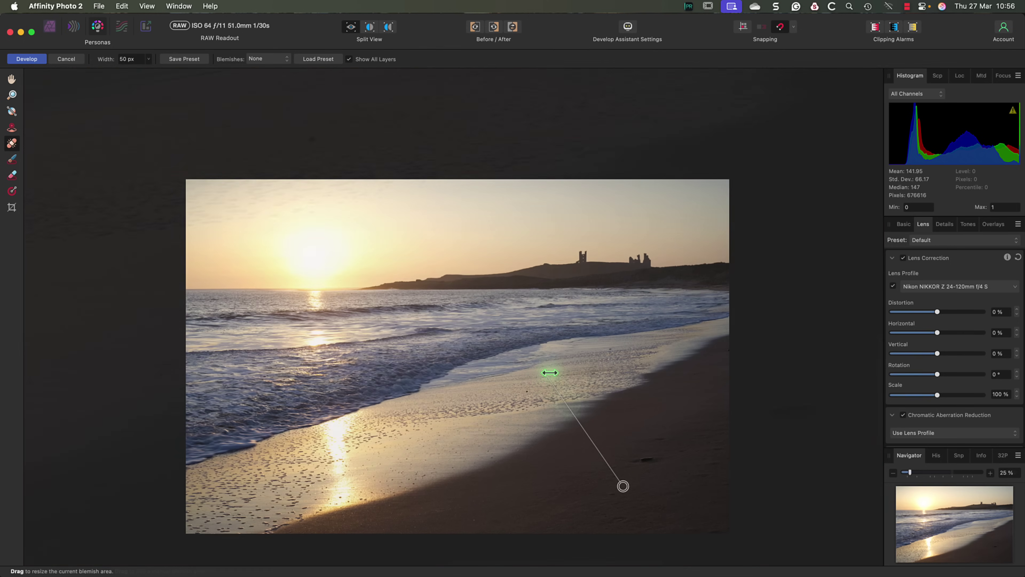
drag(544, 371, 590, 490)
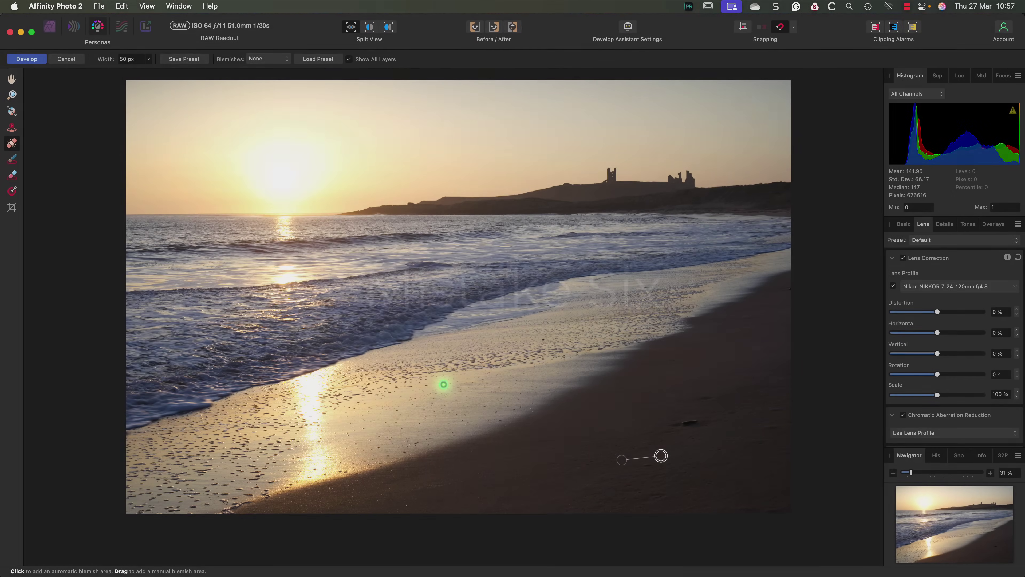
- Set the Develop output to RAW Layer (Embedded)
click(12, 79)
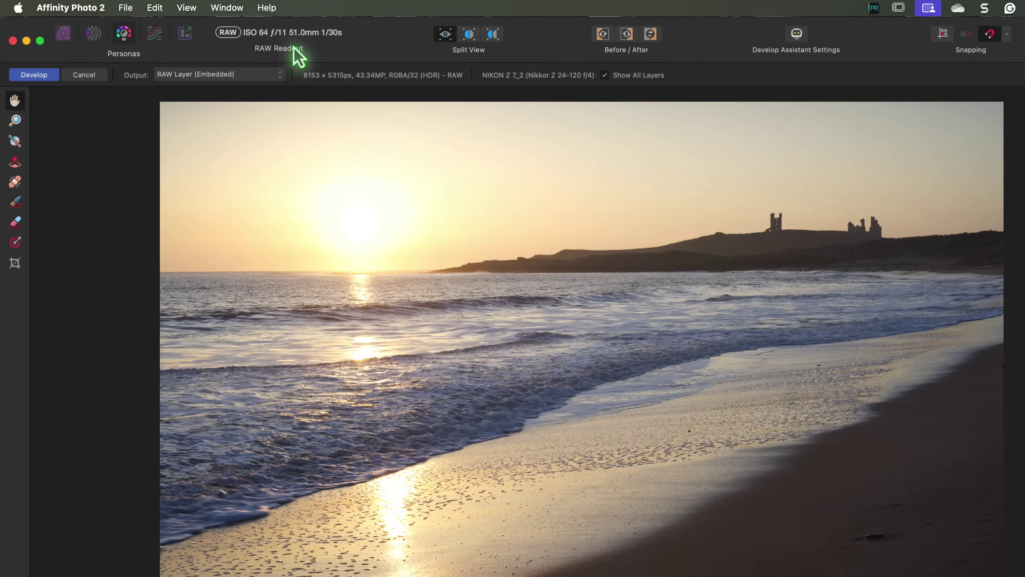
click(220, 59)
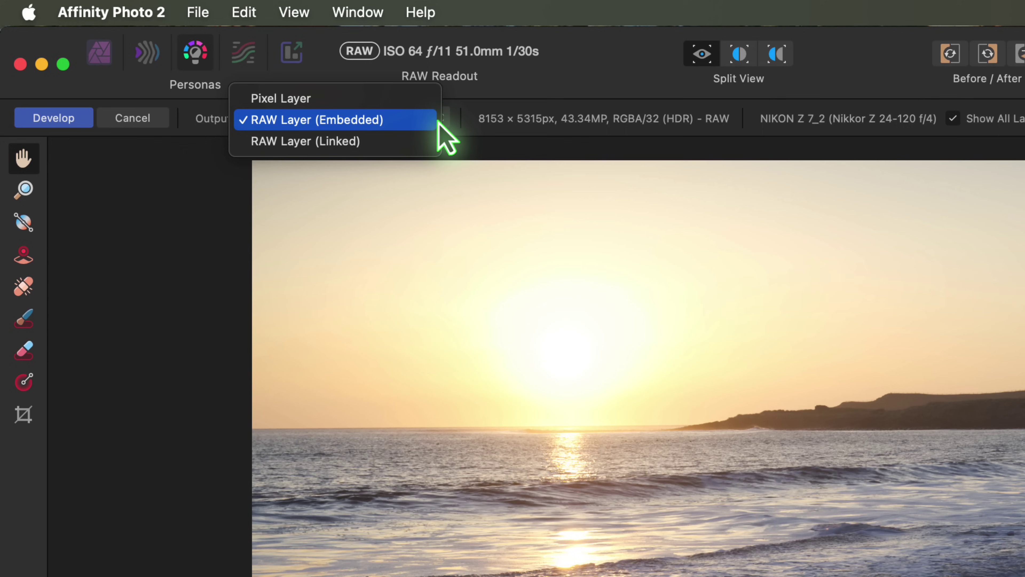
click(405, 120)
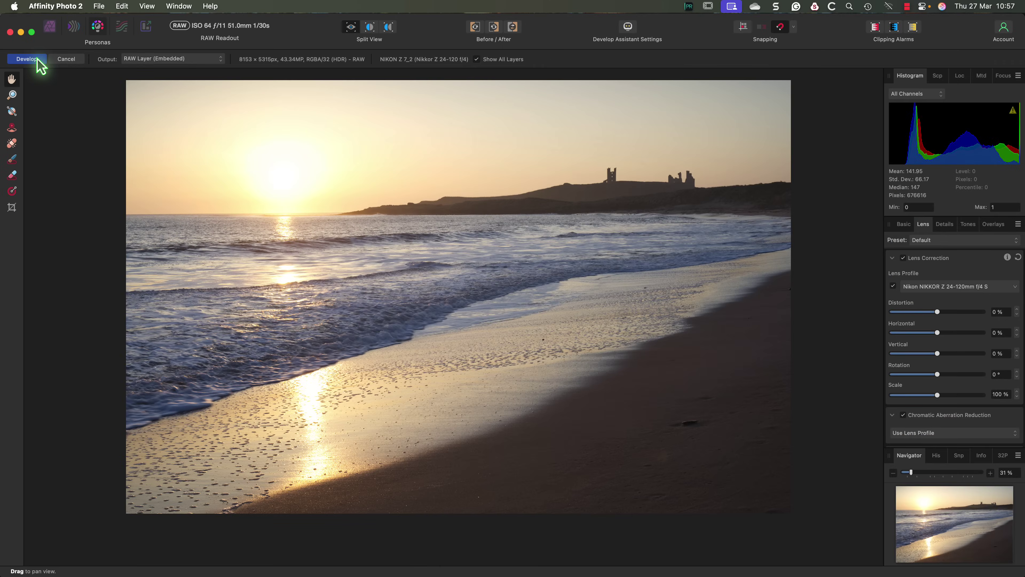
- Develop the photo, add a Curves adjustment, and drag its black point right to deepen shadows
click(38, 58)
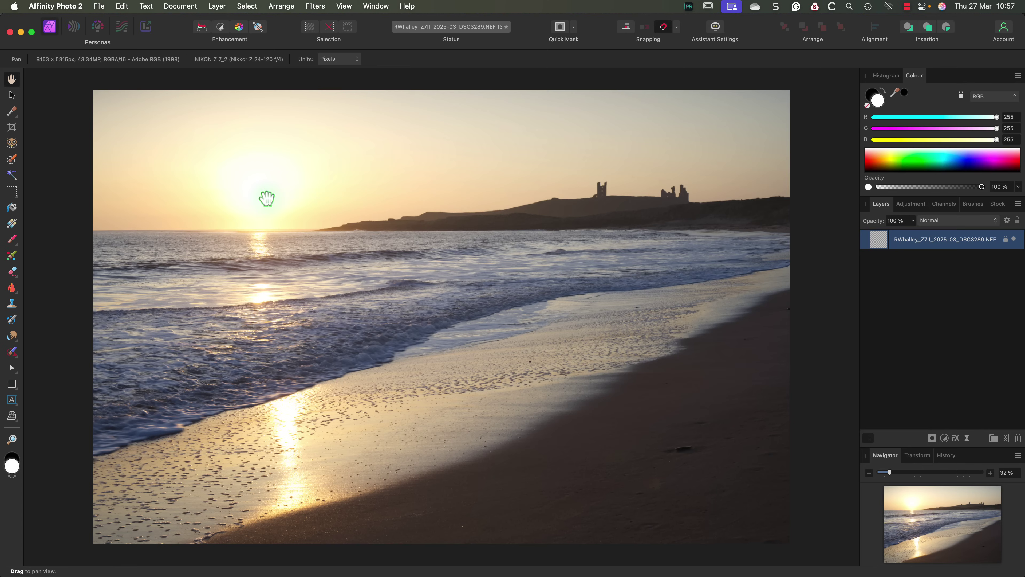
scroll(351, 220, down, 1)
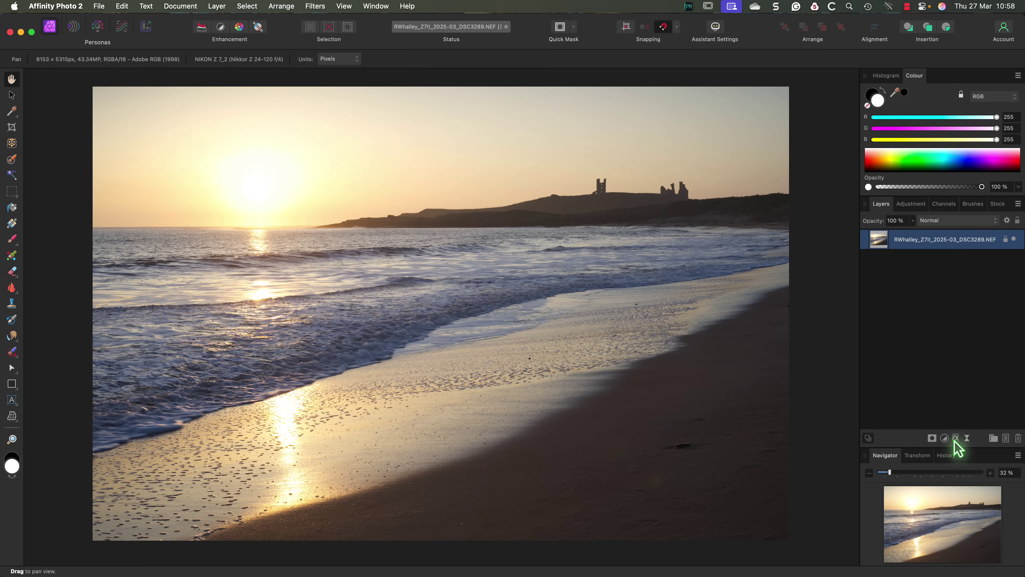
click(947, 438)
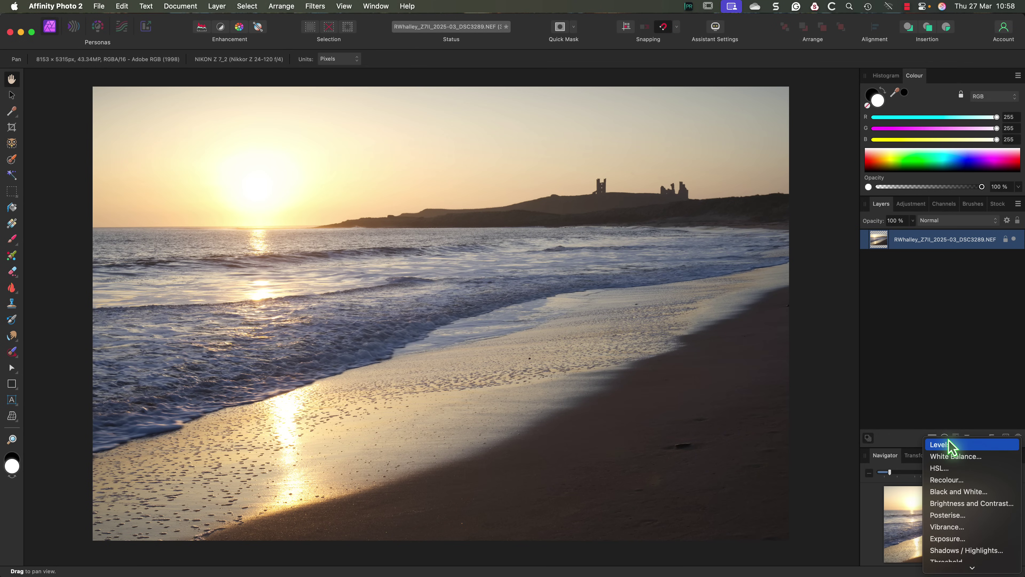
scroll(949, 444, down, 10)
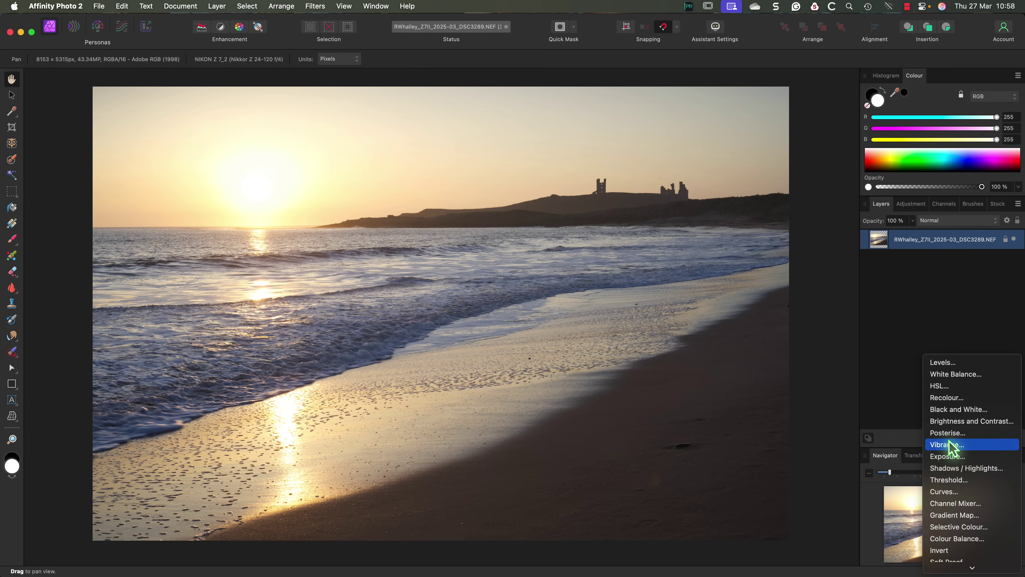
click(948, 456)
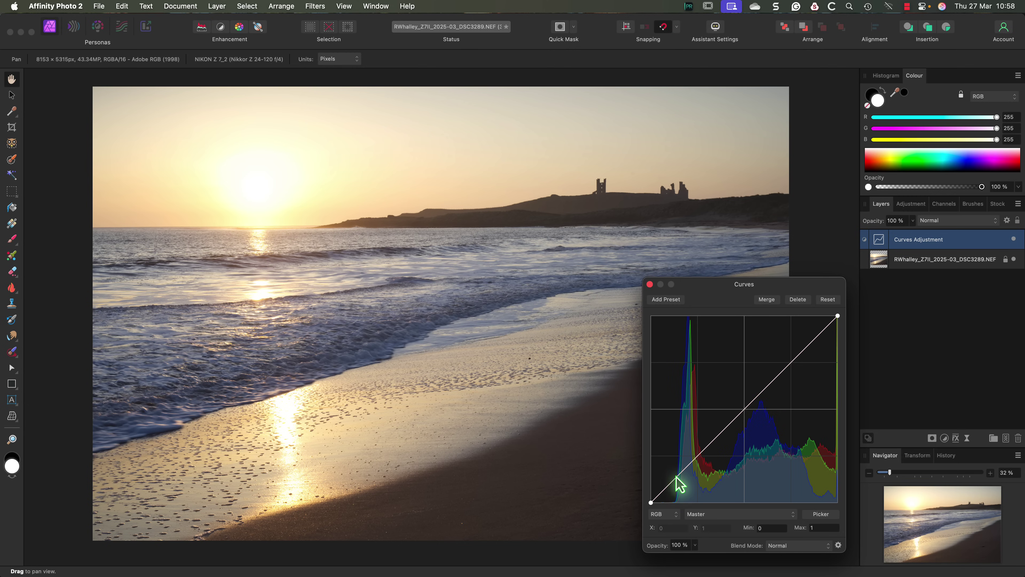
drag(651, 503, 668, 519)
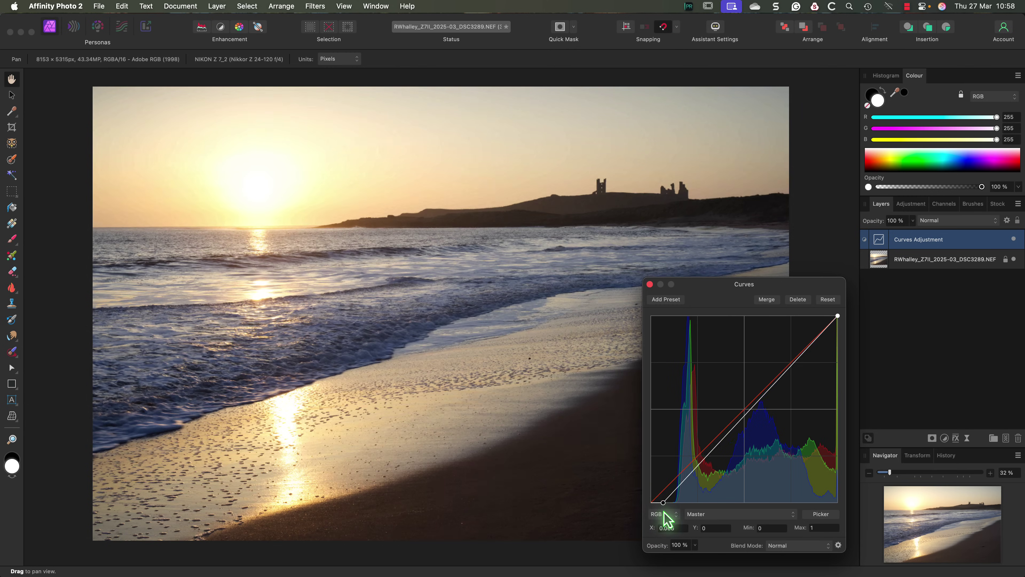
- Add a mask to the Curves adjustment and invert it so the effect is hidden
click(932, 438)
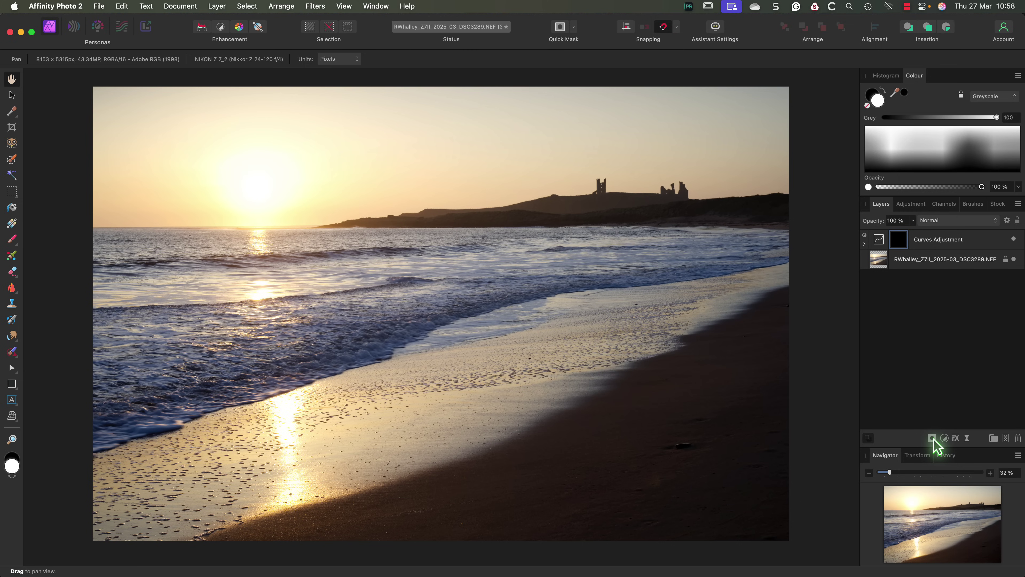
click(864, 243)
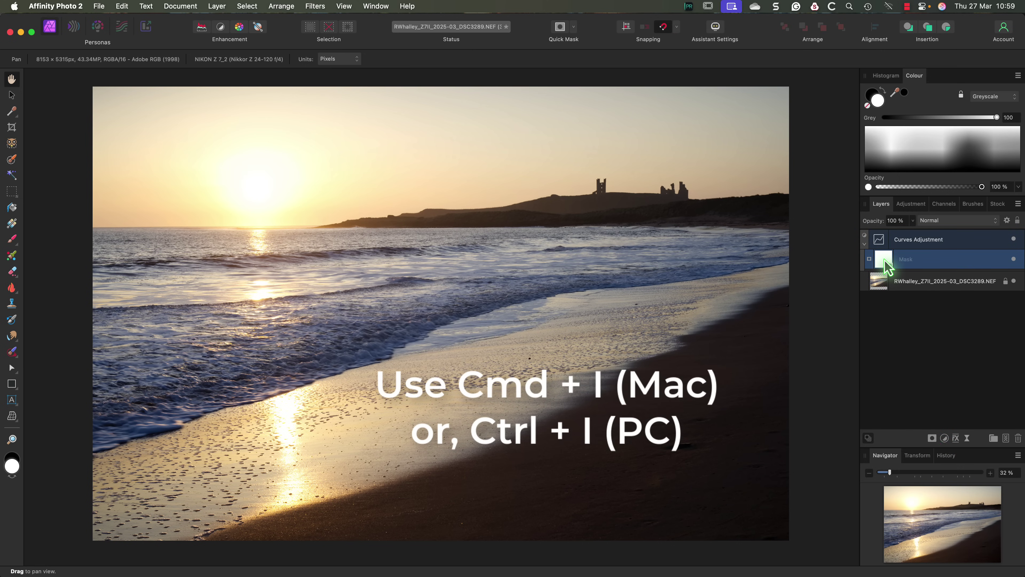
key(super+i)
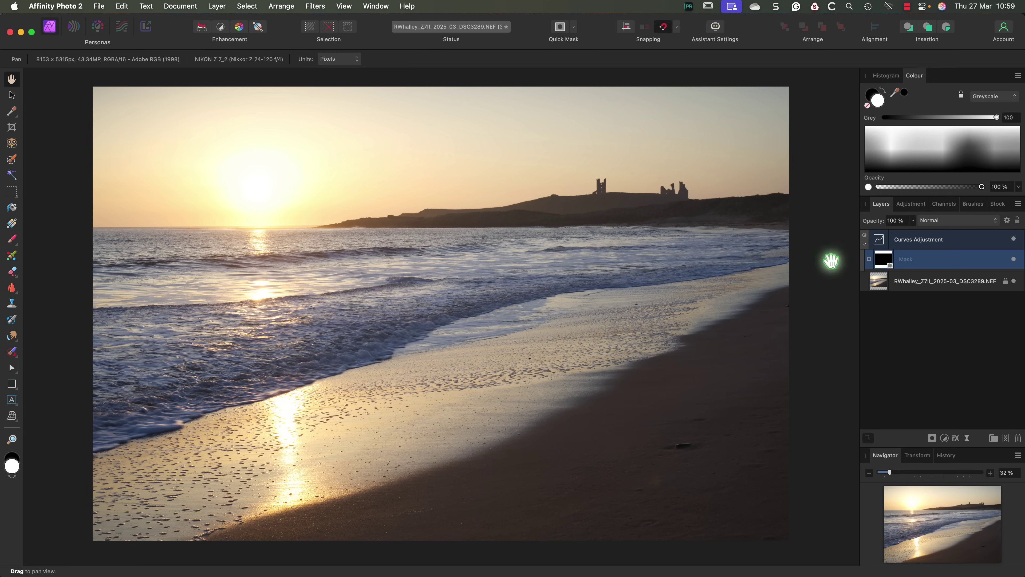
- Brush white over the lower-right beach, then toggle Curves off and on to compare
click(11, 241)
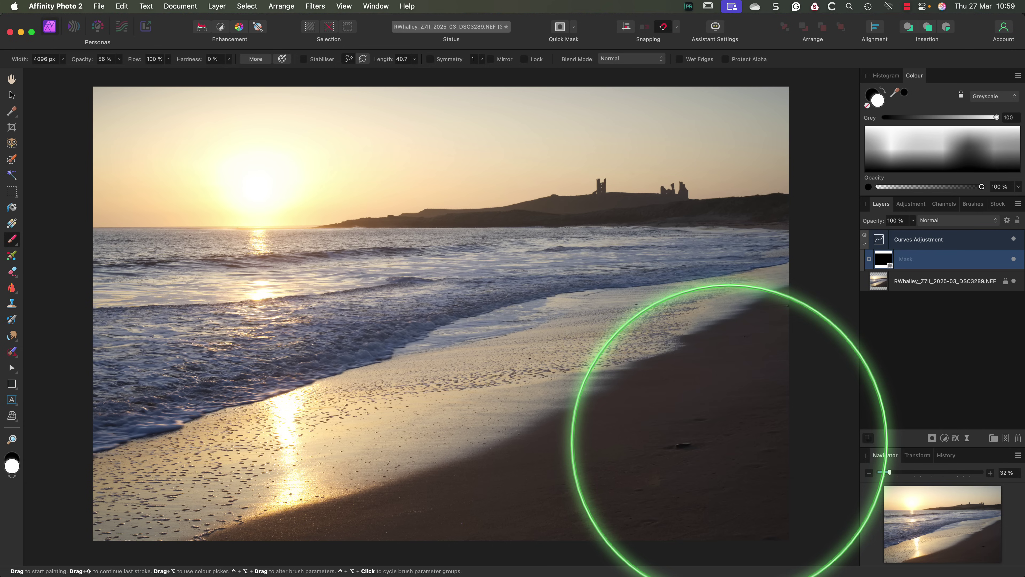
mouse_move(625, 456)
mouse_down()
mouse_move(407, 537)
mouse_move(309, 526)
mouse_move(737, 469)
mouse_move(832, 404)
mouse_move(700, 513)
mouse_move(759, 417)
mouse_move(487, 501)
mouse_move(764, 360)
mouse_move(453, 503)
mouse_move(457, 543)
mouse_move(772, 300)
mouse_up()
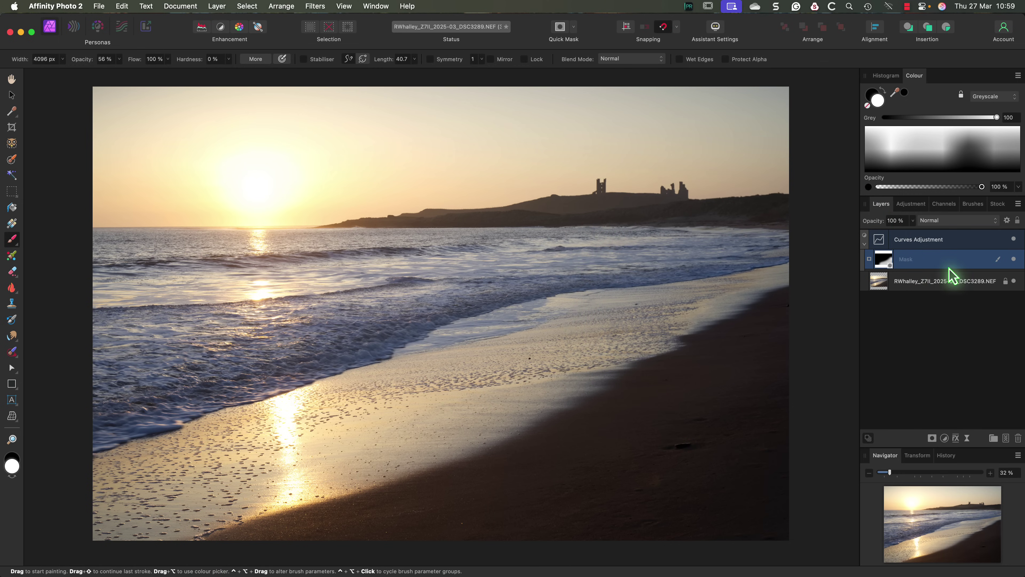
click(1013, 239)
click(1014, 239)
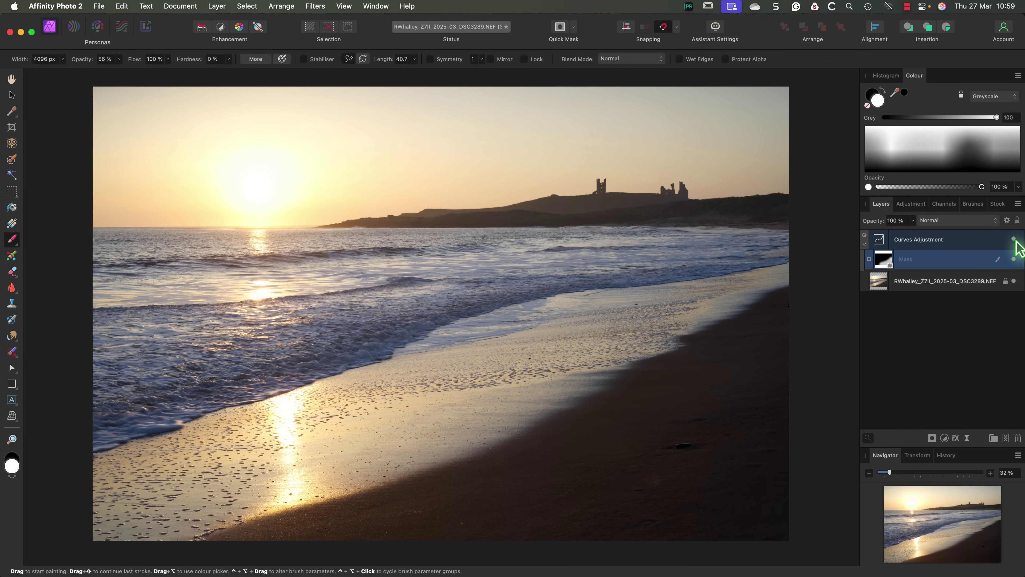
click(1013, 239)
click(1014, 238)
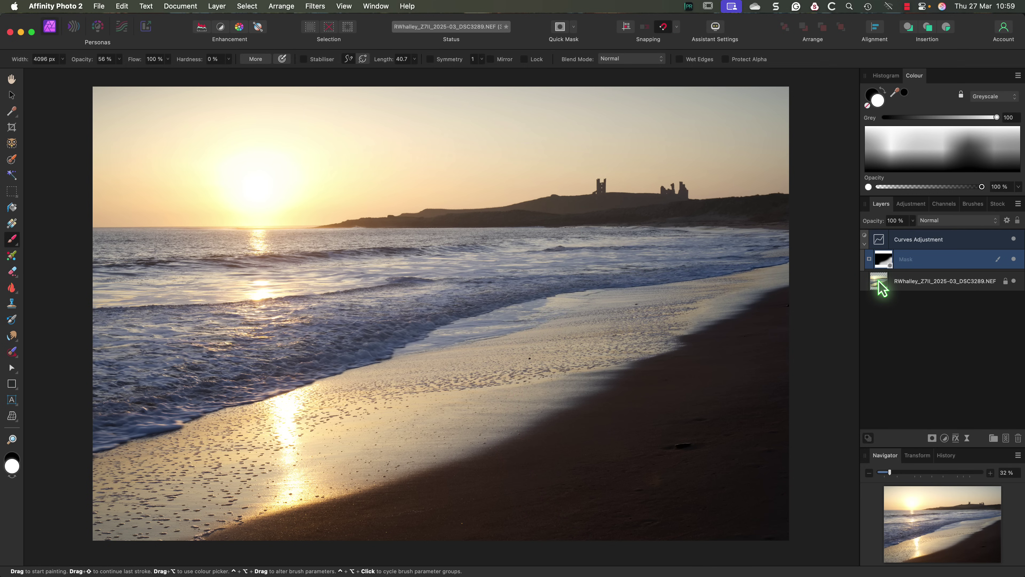
- Reopen the RAW layer in the Develop persona and raise Exposure from -1 to -0.8
double_click(882, 288)
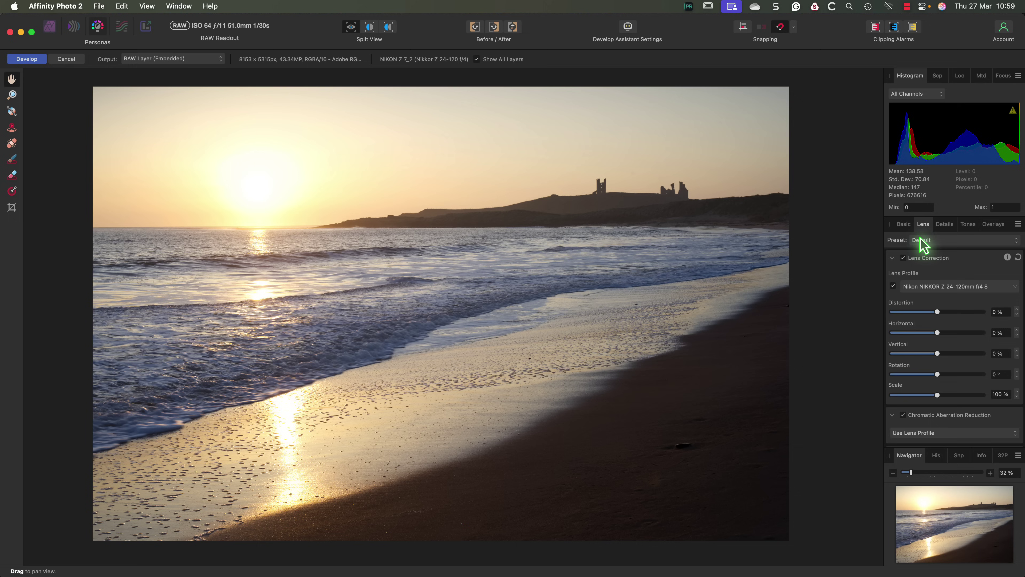
click(905, 225)
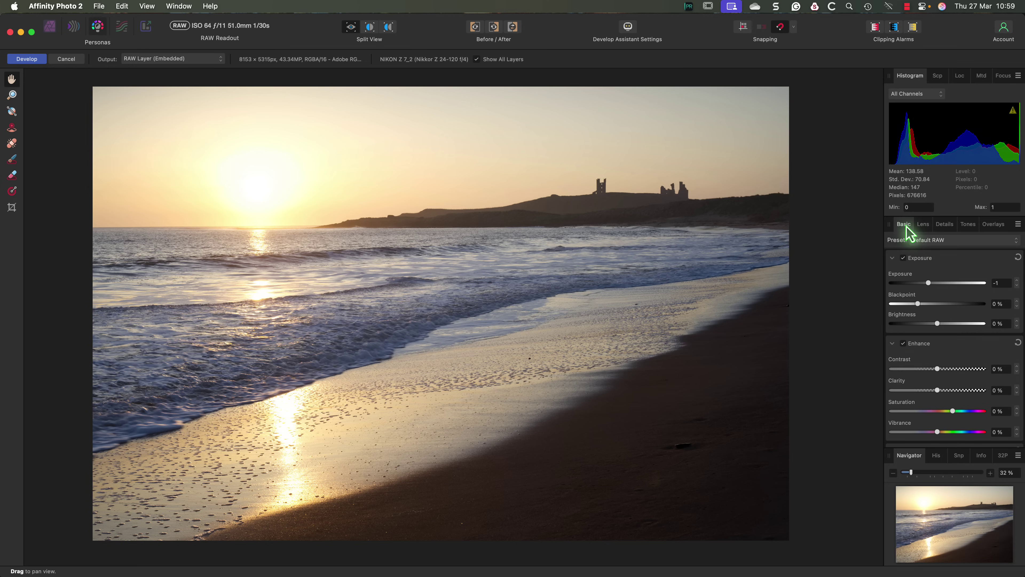
click(1016, 280)
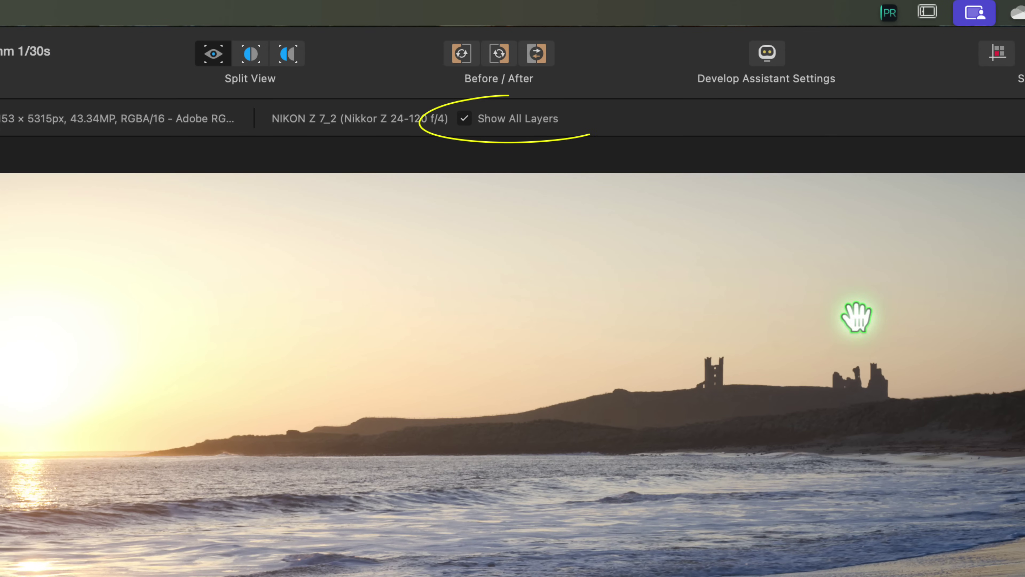
click(465, 119)
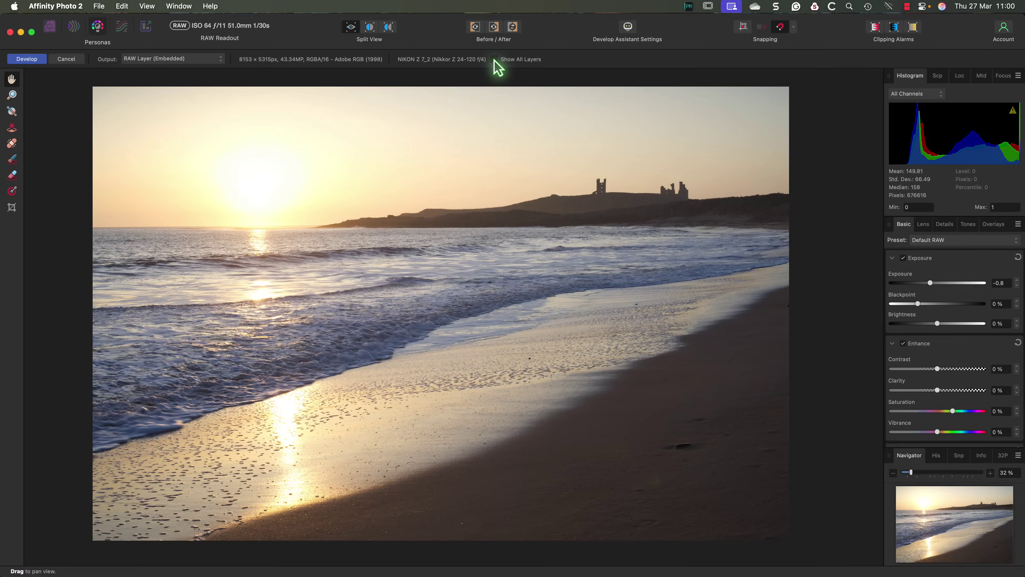
click(494, 59)
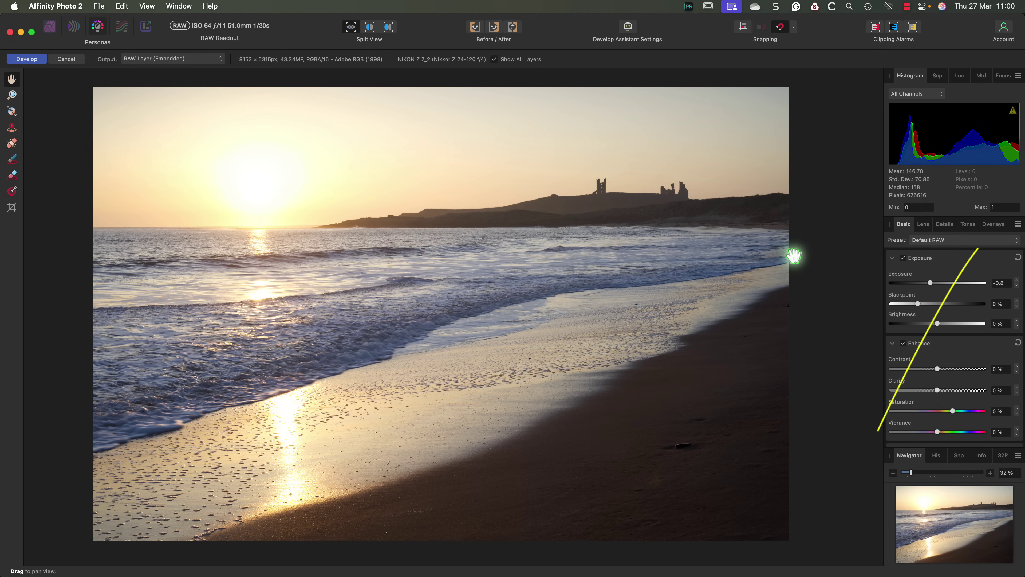